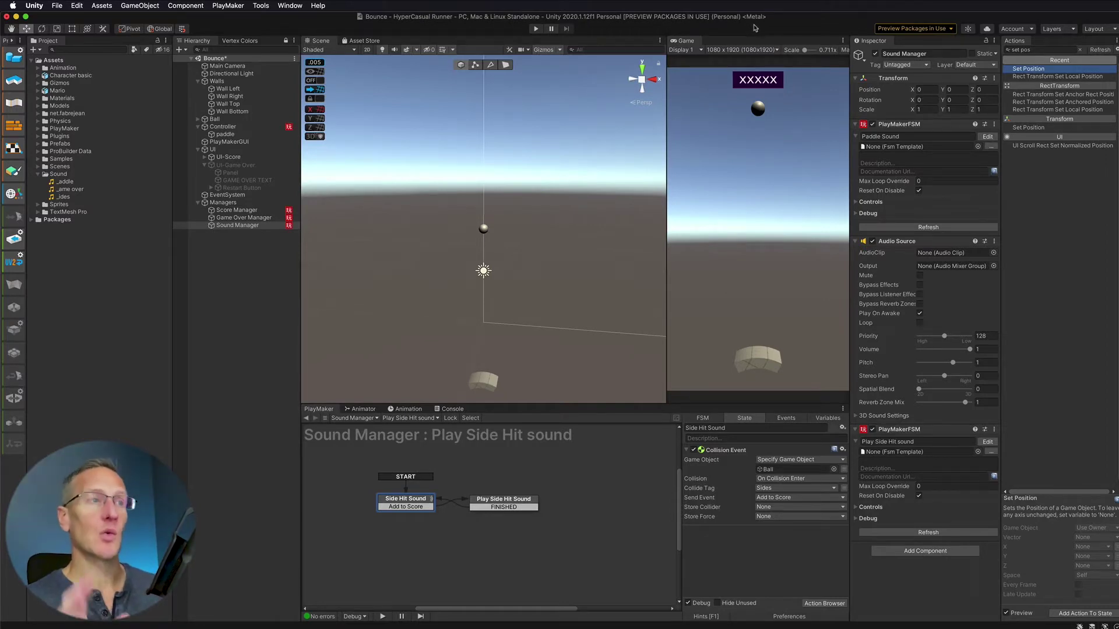
Create an empty child GameObject under Managers and name it Screen Shake
{"action": "right_click", "coordinate": [228, 202]}
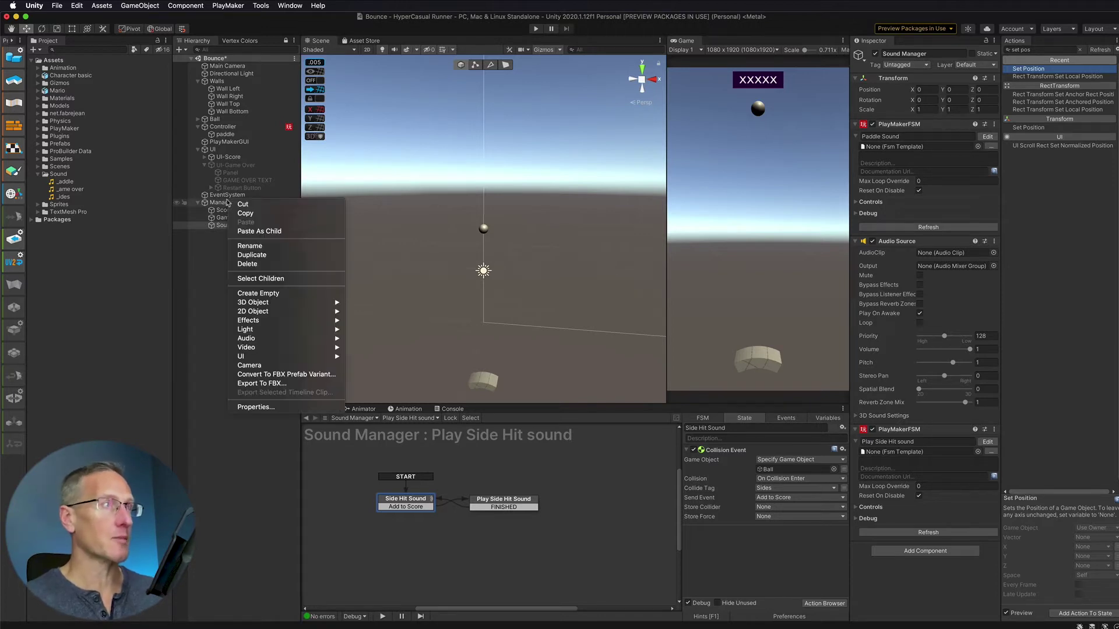
{"action": "left_click", "coordinate": [238, 291]}
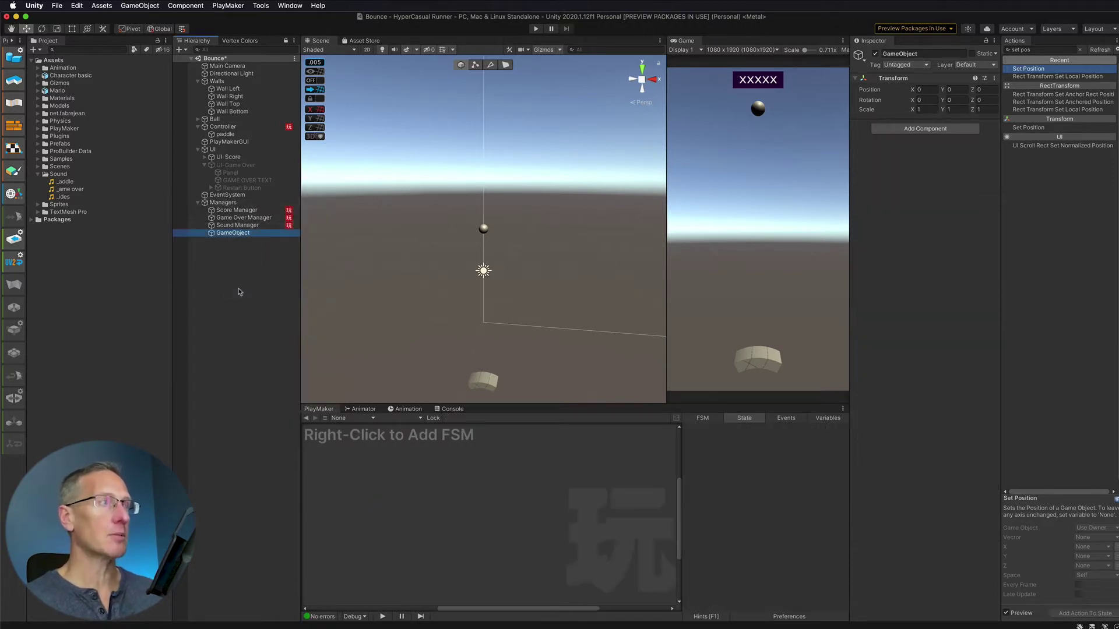
{"action": "left_click", "coordinate": [236, 225]}
{"action": "left_click", "coordinate": [231, 233]}
{"action": "left_click", "coordinate": [231, 233]}
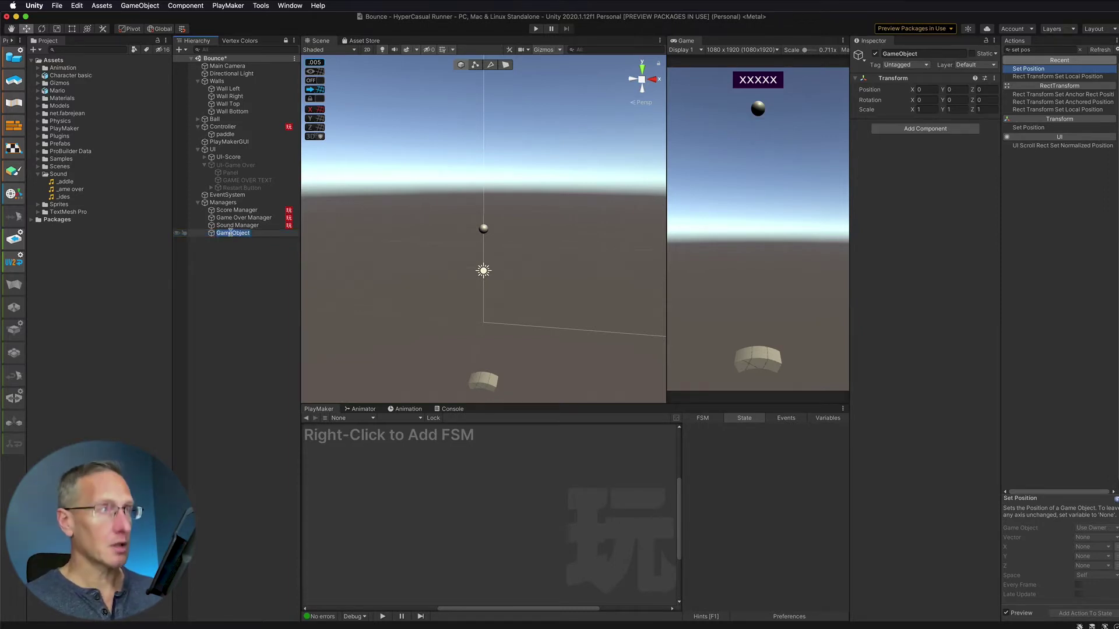
{"action": "type", "text": "Shi"}
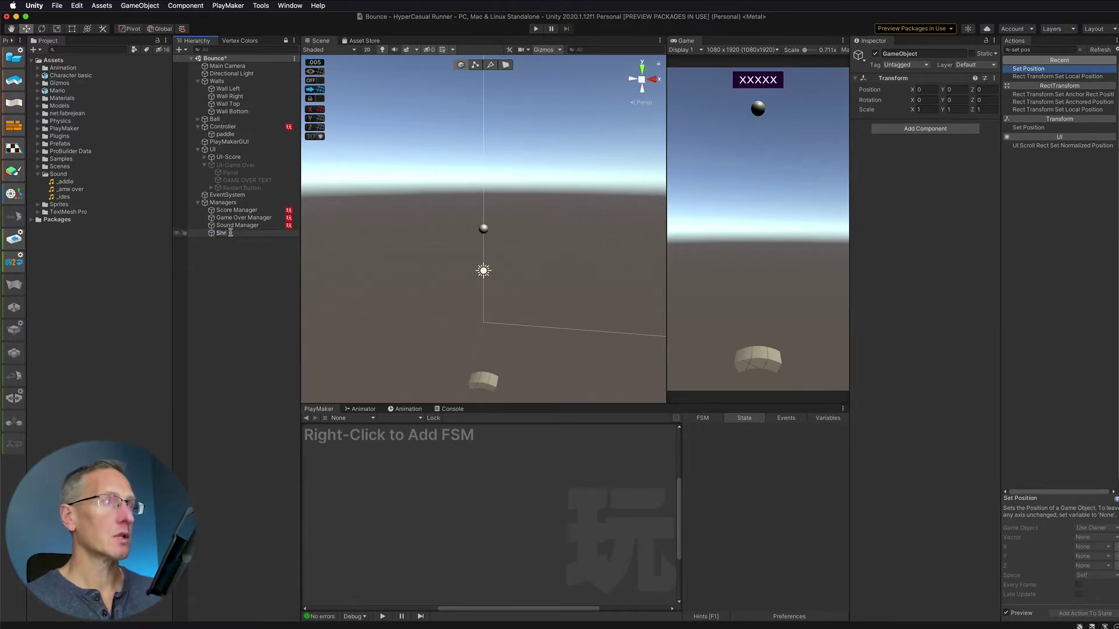
{"action": "type", "text": "een Shake"}
{"action": "key", "text": "Return"}
{"action": "left_click", "coordinate": [233, 233]}
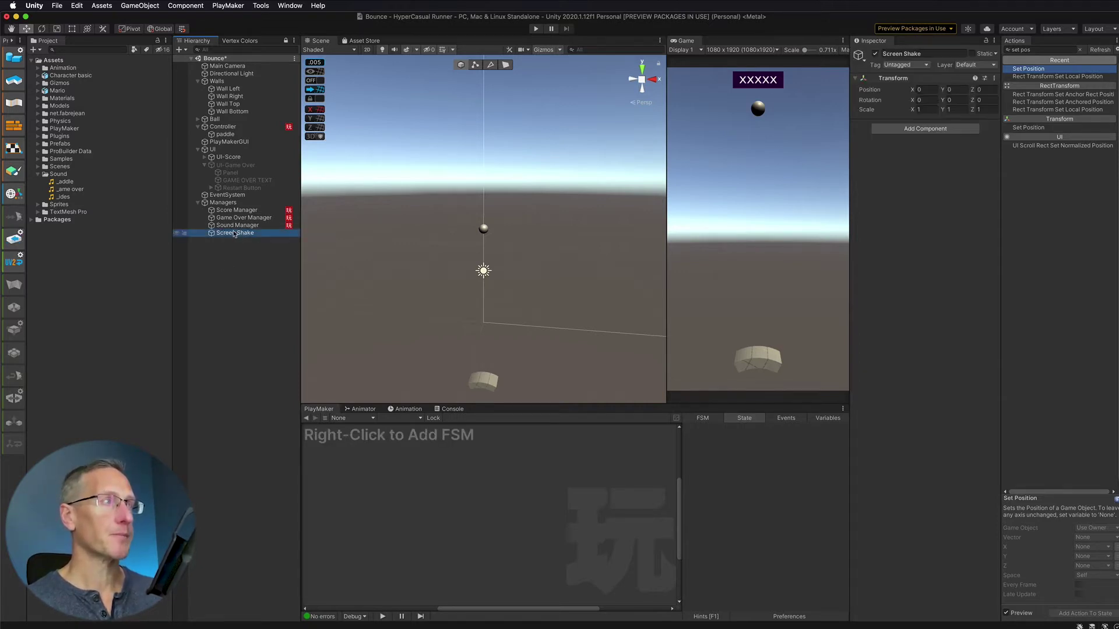
Add an FSM to Screen Shake and create its first event, ShakeSML
{"action": "right_click", "coordinate": [448, 472]}
{"action": "left_click", "coordinate": [488, 475]}
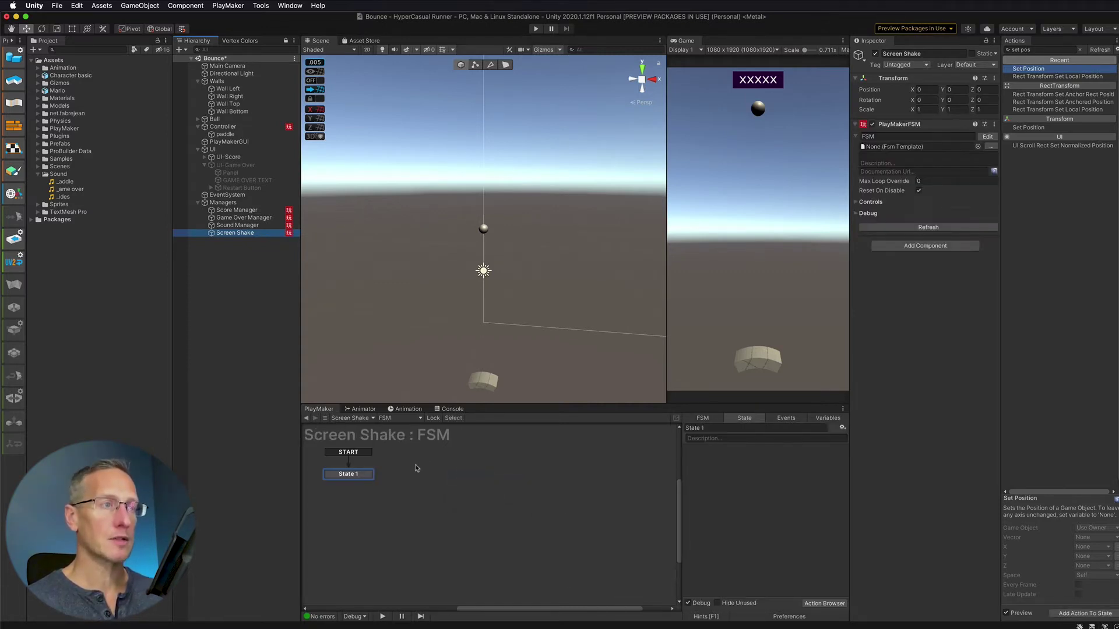
{"action": "left_click", "coordinate": [786, 418]}
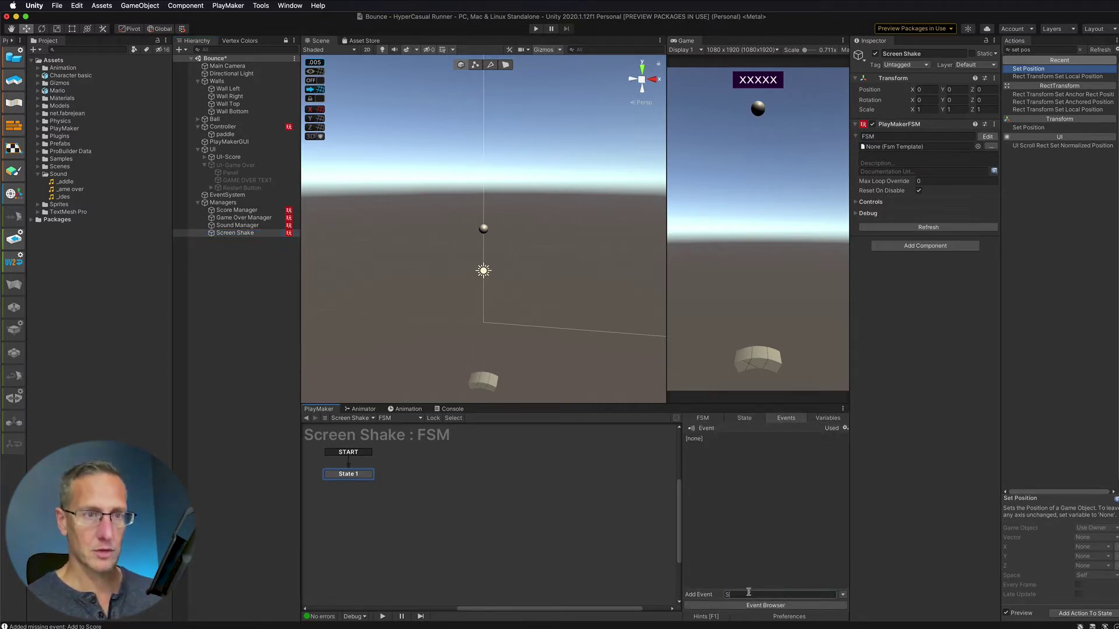
{"action": "key", "text": "BackSpace"}
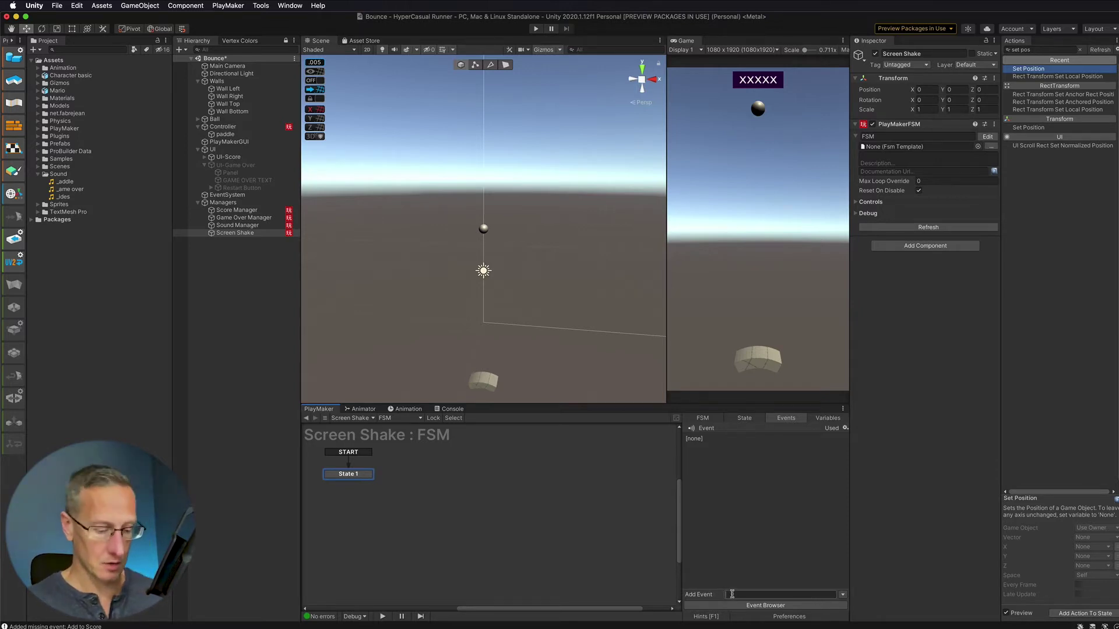
{"action": "type", "text": "Shake"}
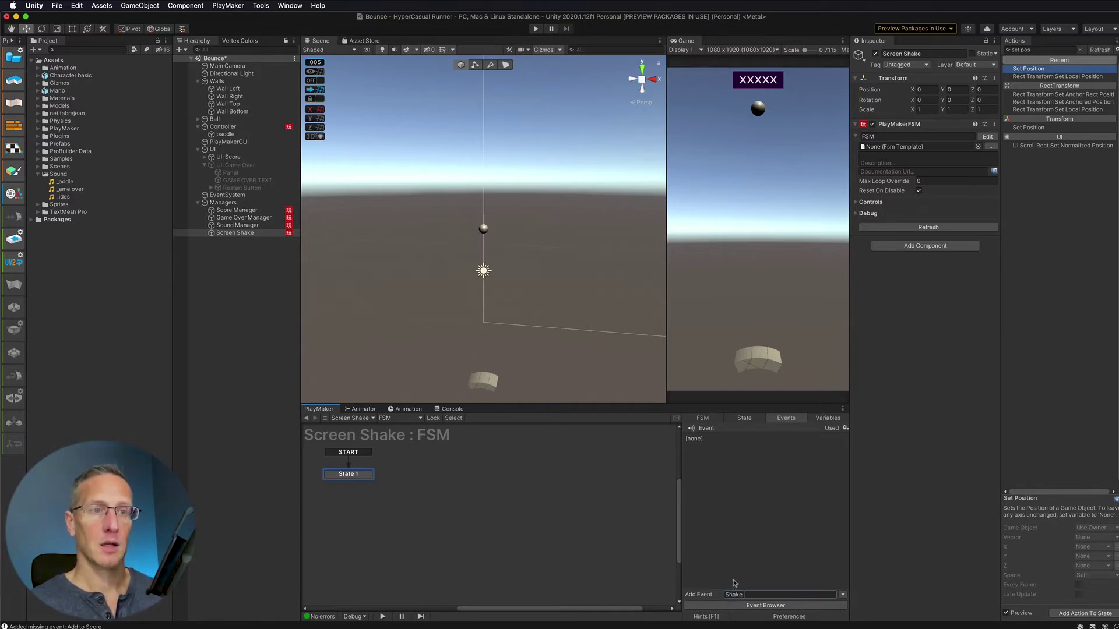
{"action": "type", "text": "SML"}
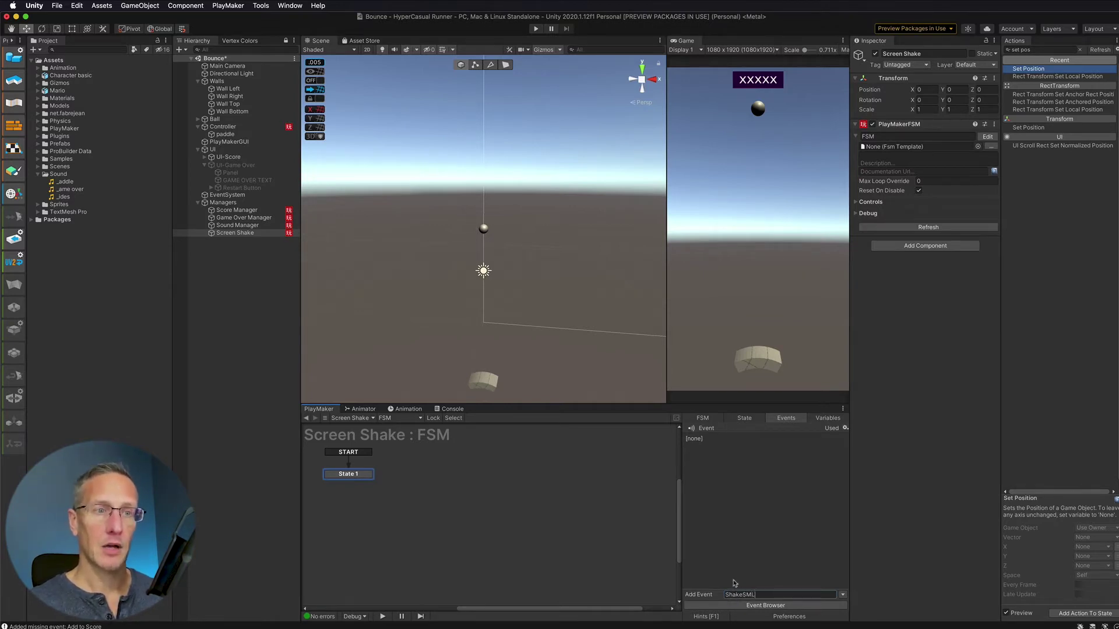
{"action": "key", "text": "Return"}
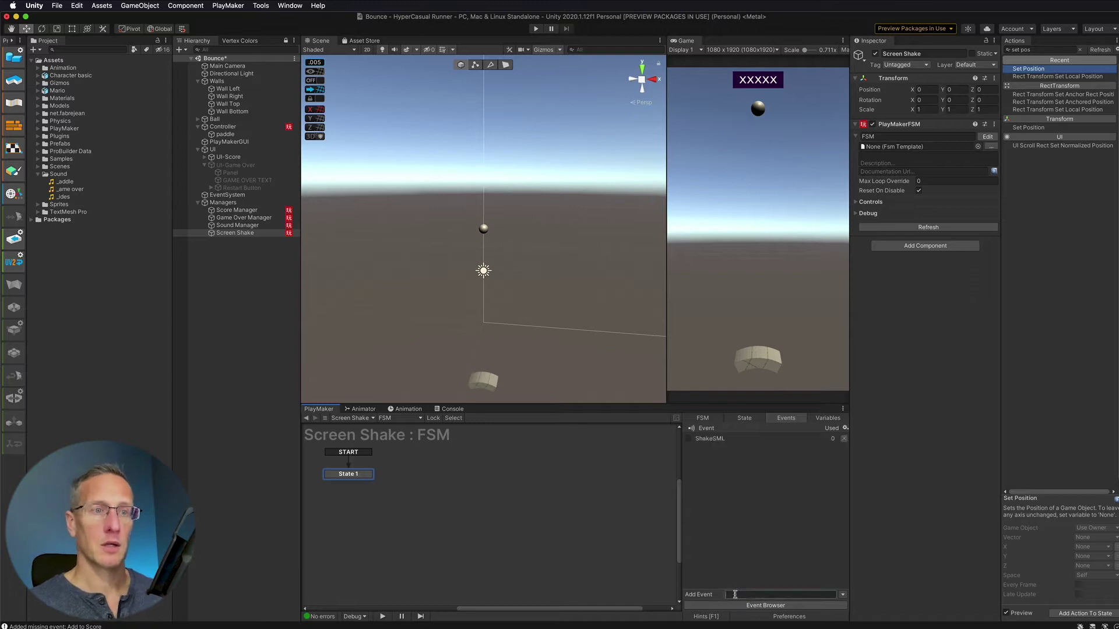
Add the ShakeMED and ShakeLRG events to the FSM
{"action": "type", "text": "ShakeM"}
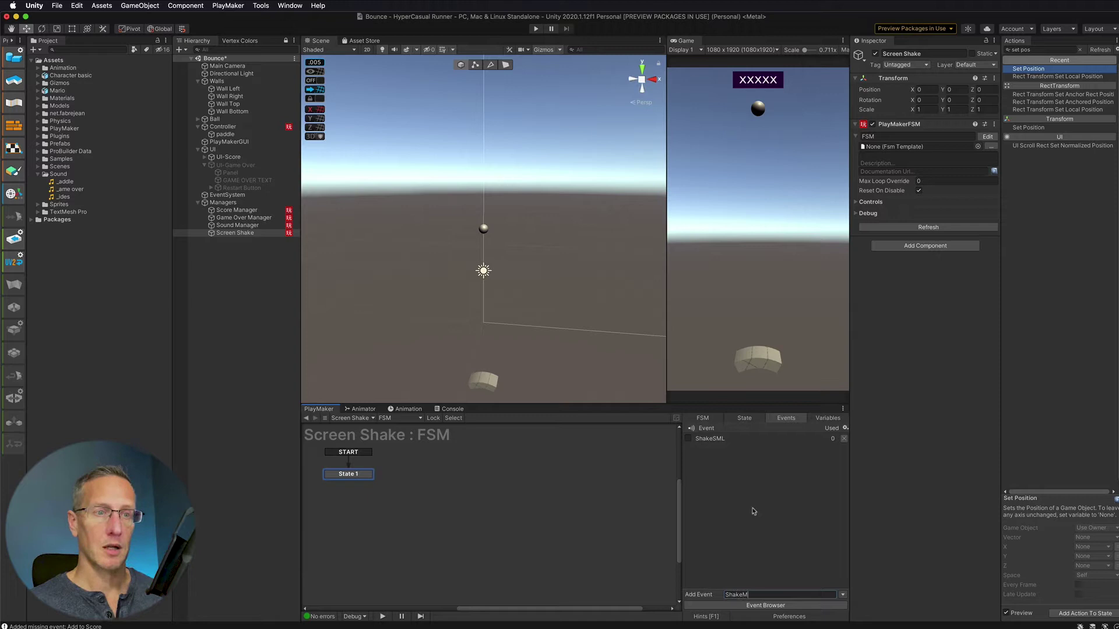
{"action": "key", "text": "BackSpace"}
{"action": "key", "text": "BackSpace"}
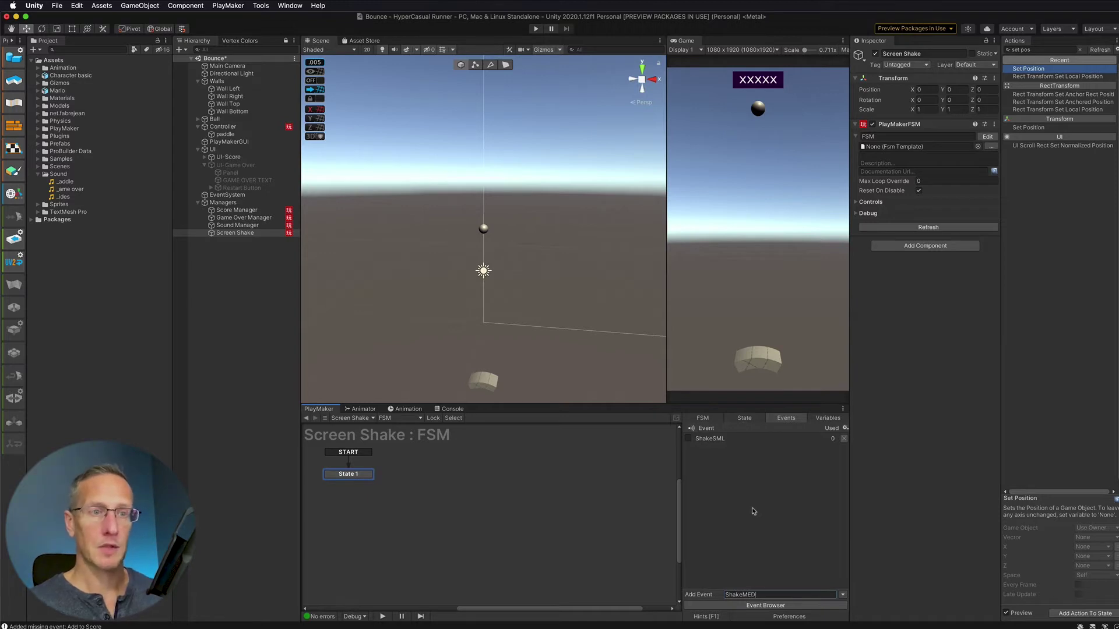
{"action": "type", "text": "ED"}
{"action": "key", "text": "Return"}
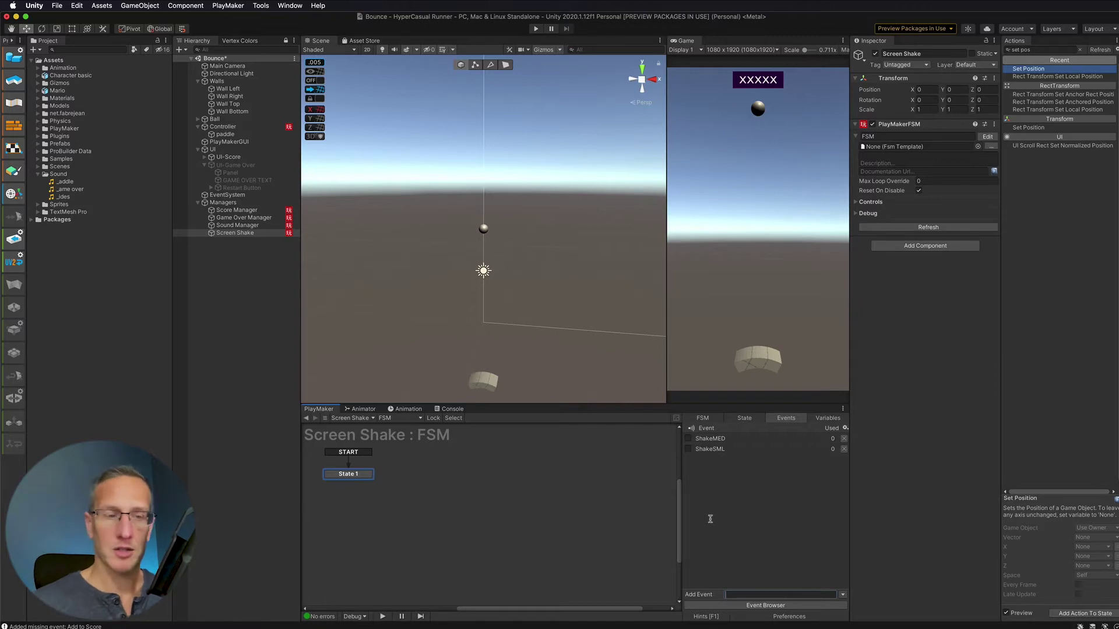
{"action": "type", "text": "ShakeLRG"}
{"action": "key", "text": "Return"}
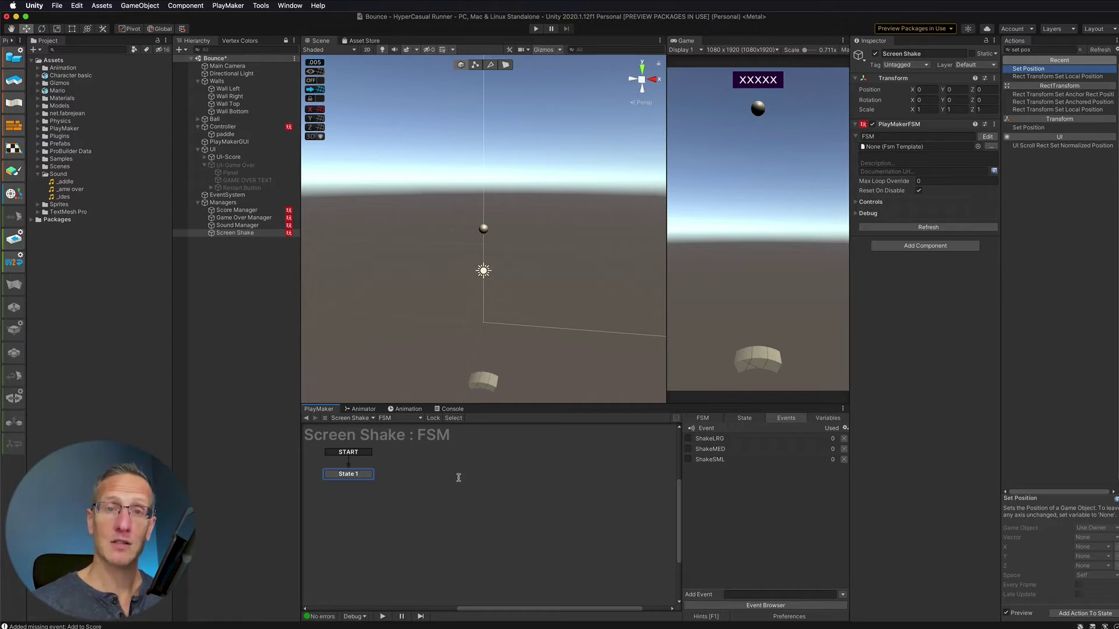
Create State 2, entered by a global ShakeSML transition
{"action": "right_click", "coordinate": [419, 476]}
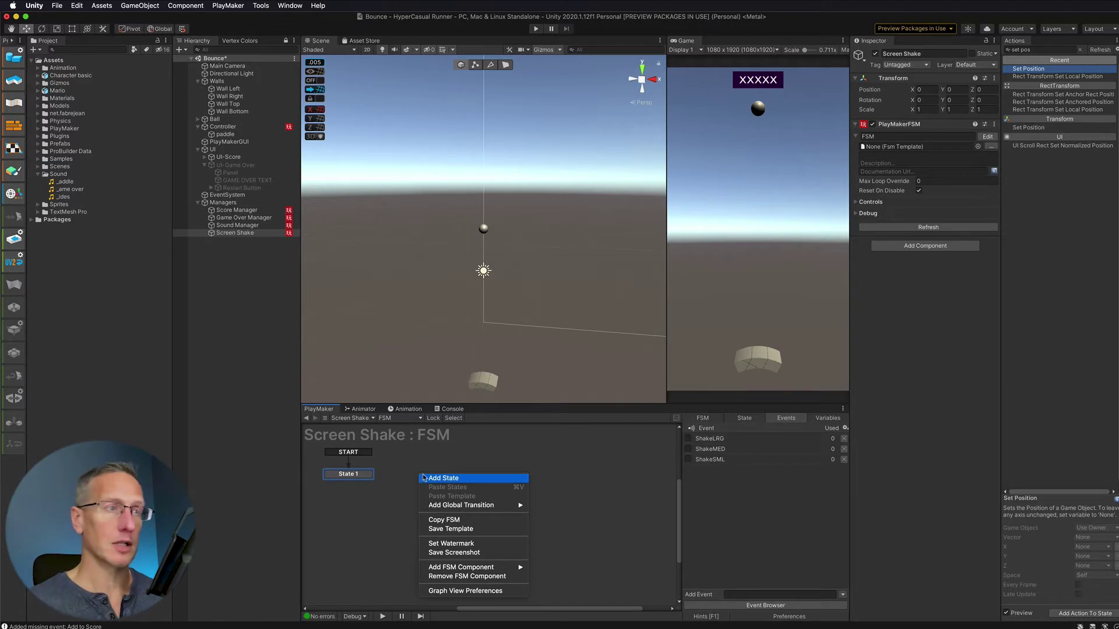
{"action": "mouse_move", "coordinate": [437, 506]}
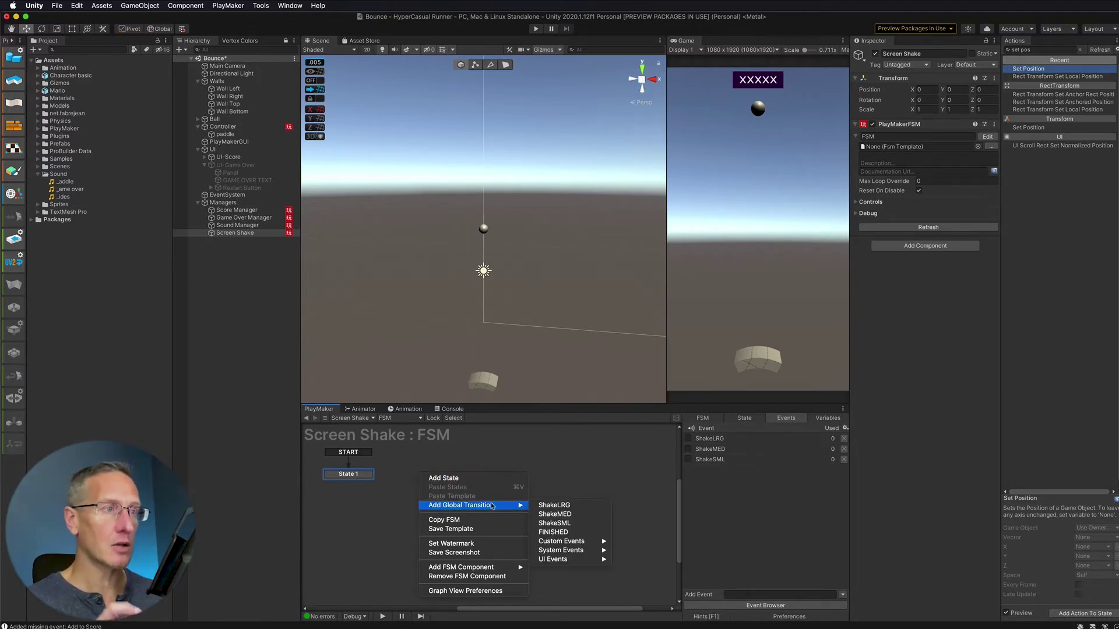
{"action": "left_click", "coordinate": [554, 523]}
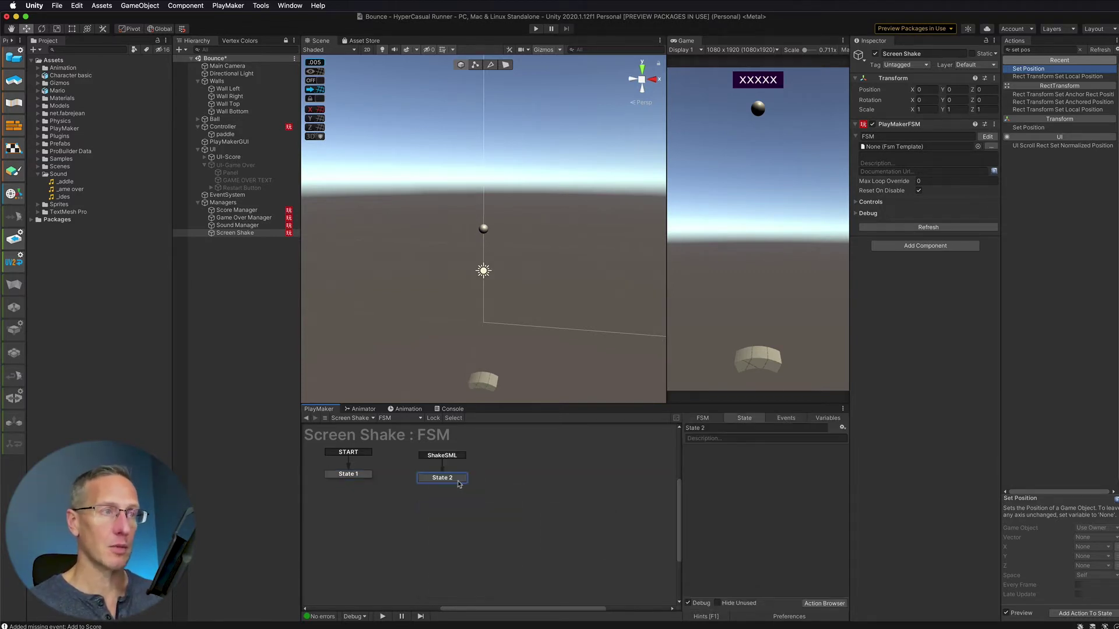
{"action": "left_click_drag", "start_coordinate": [438, 478], "coordinate": [436, 477]}
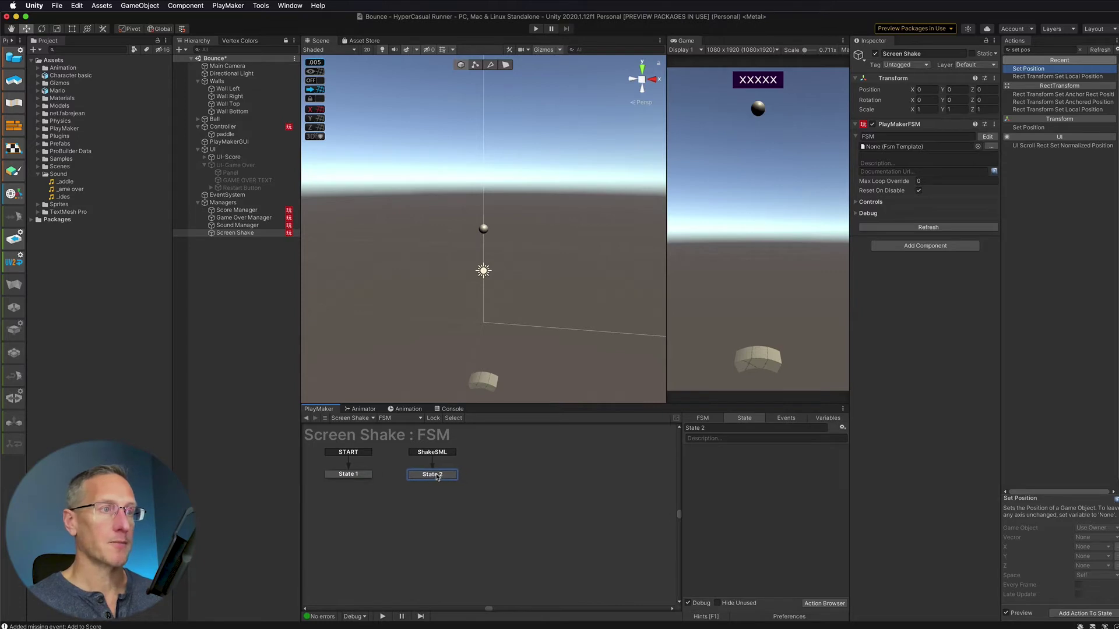
Add State 3 and State 4 with global ShakeMED and ShakeLRG transitions
{"action": "right_click", "coordinate": [491, 472]}
{"action": "mouse_move", "coordinate": [515, 502]}
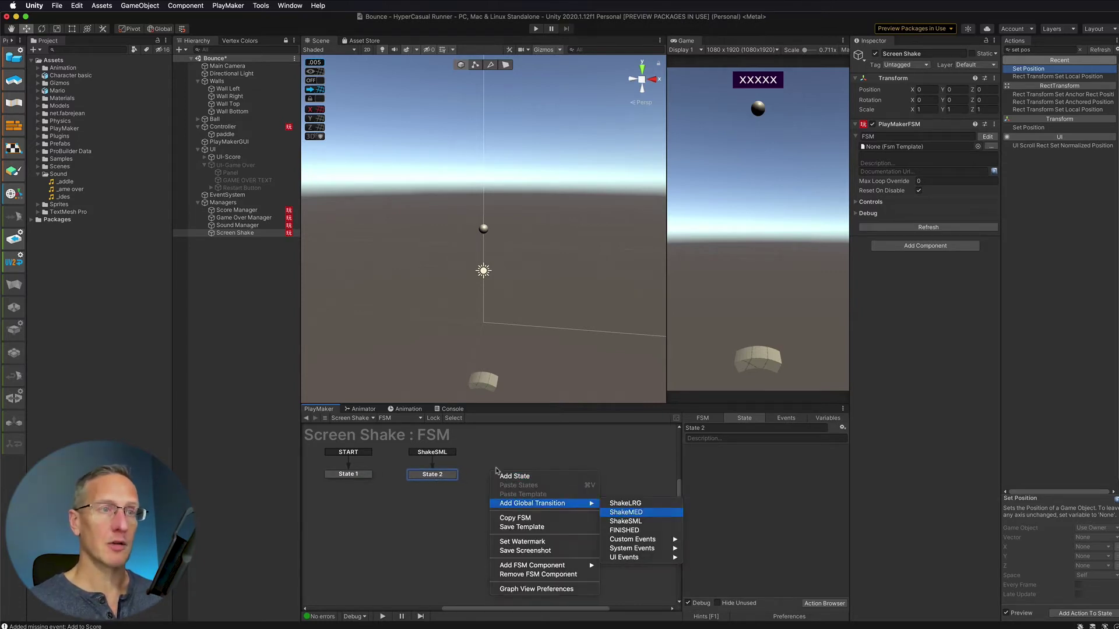
{"action": "left_click", "coordinate": [629, 512]}
{"action": "right_click", "coordinate": [577, 473]}
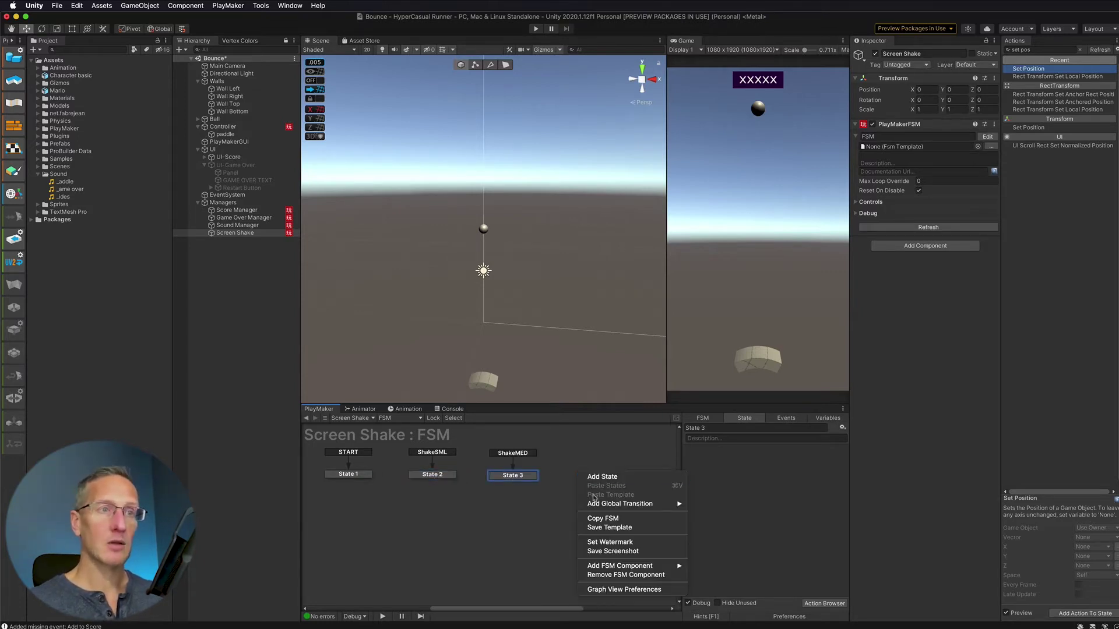
{"action": "mouse_move", "coordinate": [674, 504]}
{"action": "left_click", "coordinate": [741, 503]}
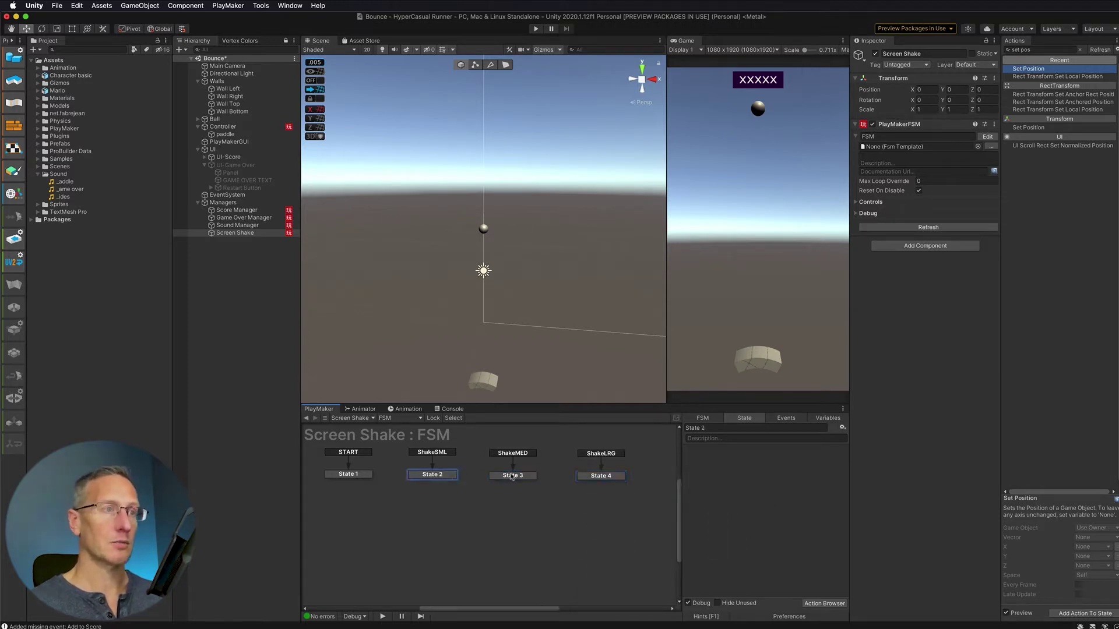
Check the three new states, then select State 2 and clear the action search
{"action": "left_click", "coordinate": [562, 476]}
{"action": "left_click", "coordinate": [434, 474]}
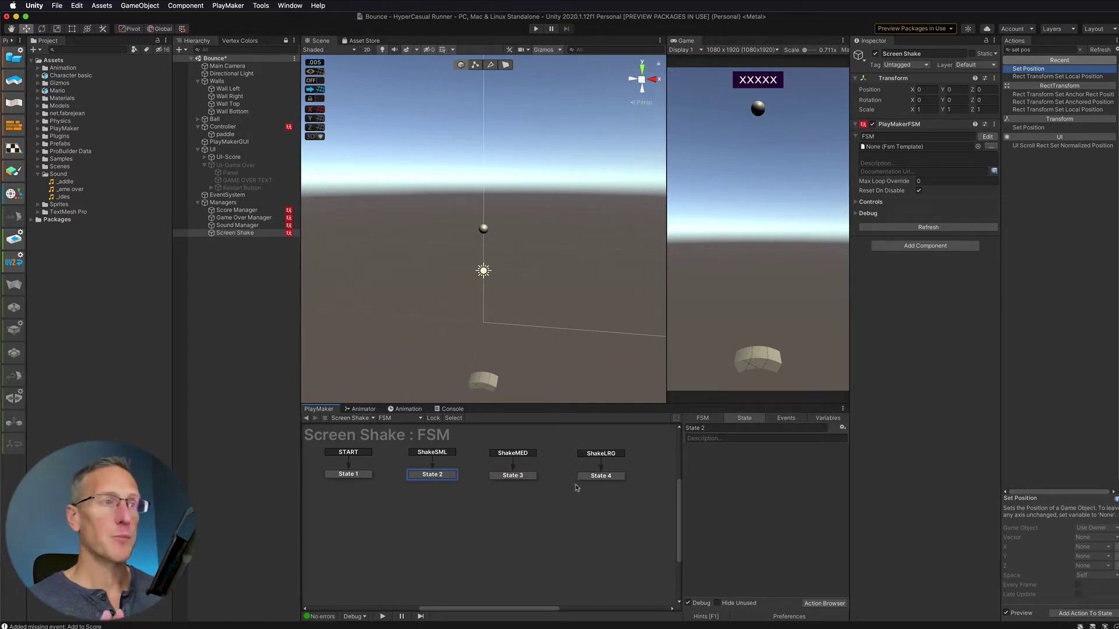
{"action": "left_click", "coordinate": [515, 478]}
{"action": "left_click", "coordinate": [587, 478]}
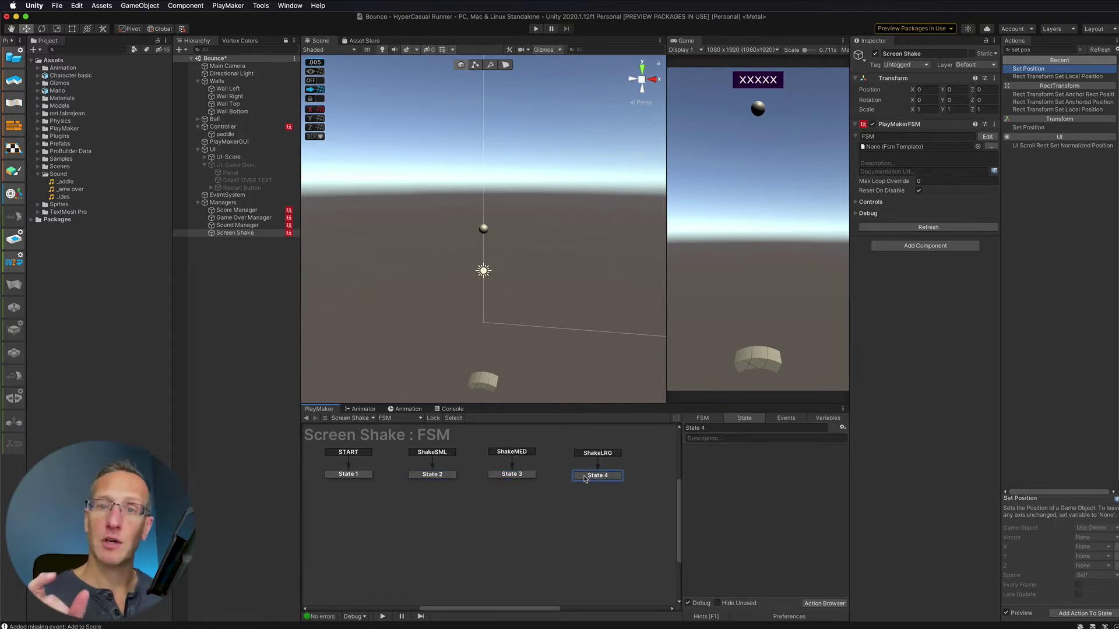
{"action": "left_click", "coordinate": [441, 476]}
{"action": "left_click", "coordinate": [1036, 49]}
{"action": "key", "text": "BackSpace"}
{"action": "key", "text": "BackSpace"}
{"action": "key", "text": "BackSpace"}
{"action": "key", "text": "BackSpace"}
{"action": "key", "text": "BackSpace"}
{"action": "key", "text": "BackSpace"}
{"action": "key", "text": "BackSpace"}
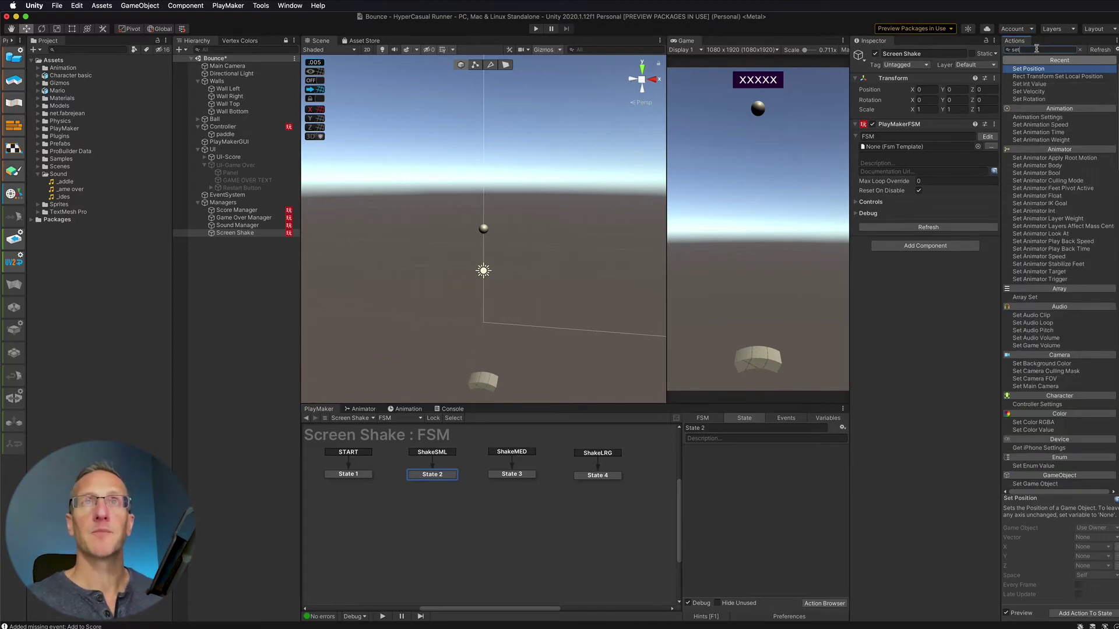
Add iTween Shake Position to State 2 and rename the state ShakeSML
{"action": "type", "text": "itwee"}
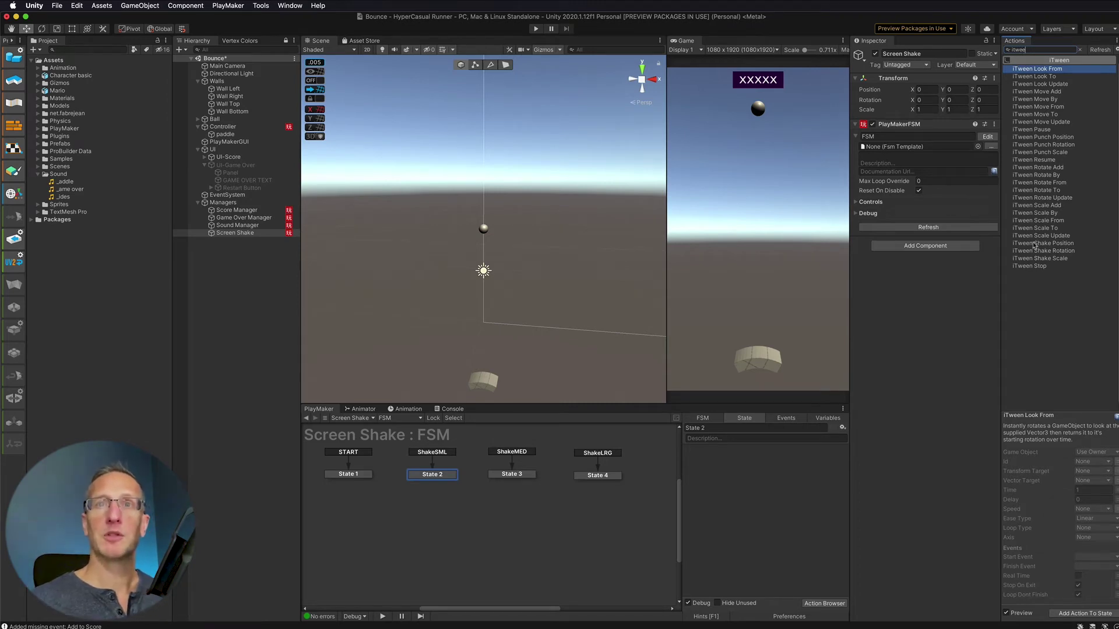
{"action": "left_click", "coordinate": [1035, 243]}
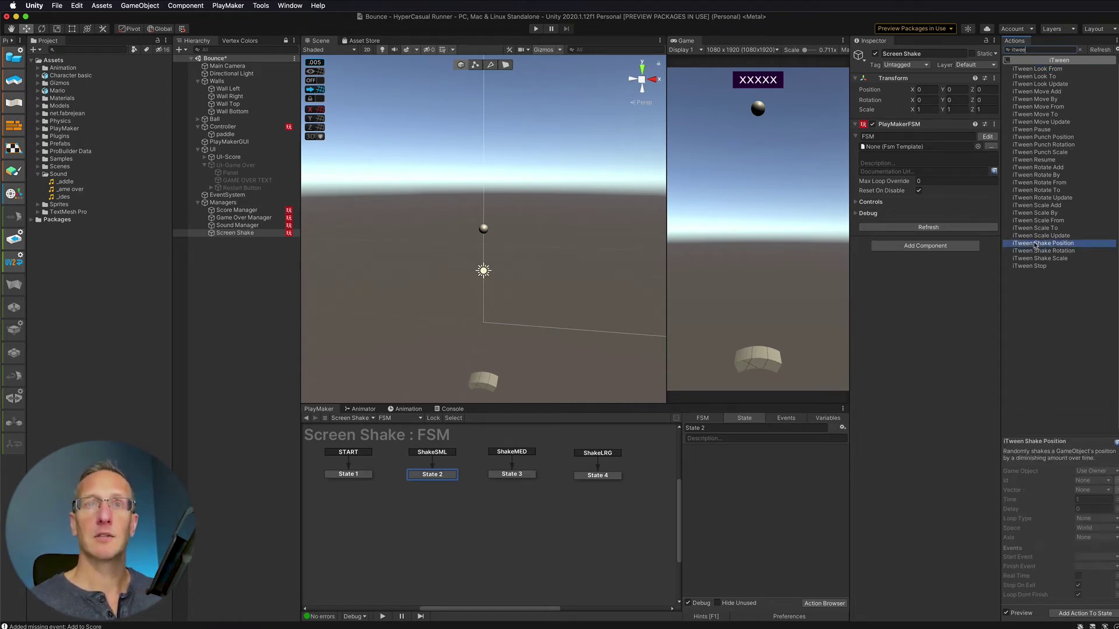
{"action": "left_click_drag", "start_coordinate": [990, 281], "coordinate": [722, 475]}
{"action": "left_click", "coordinate": [712, 428]}
{"action": "type", "text": "ShakeSML"}
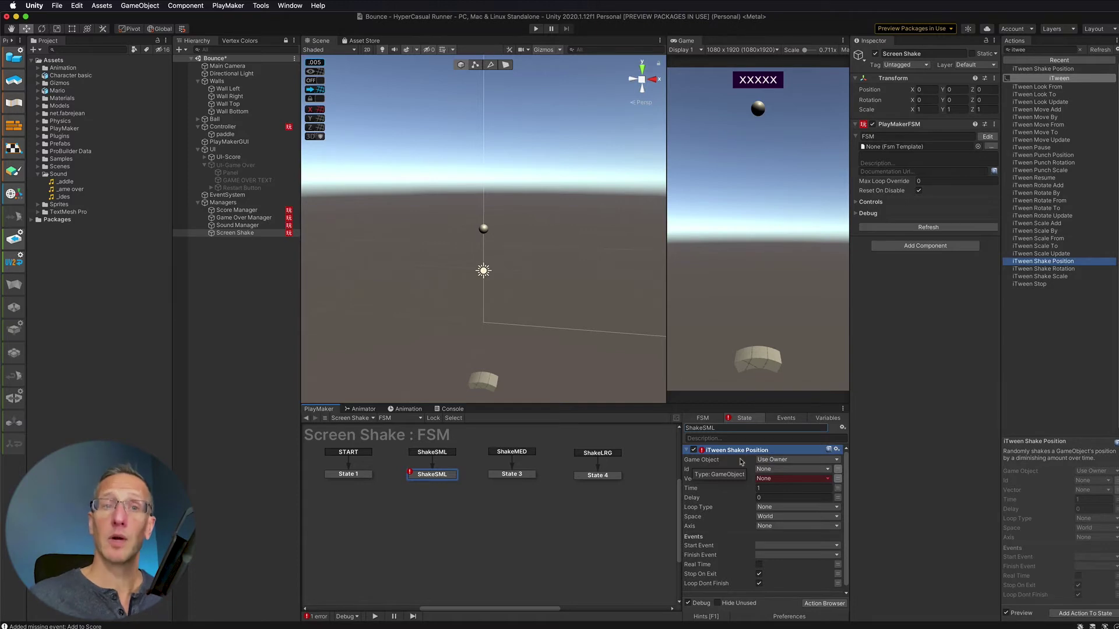
Make the shake target the Main Camera via Specify Game Object
{"action": "left_click", "coordinate": [783, 460]}
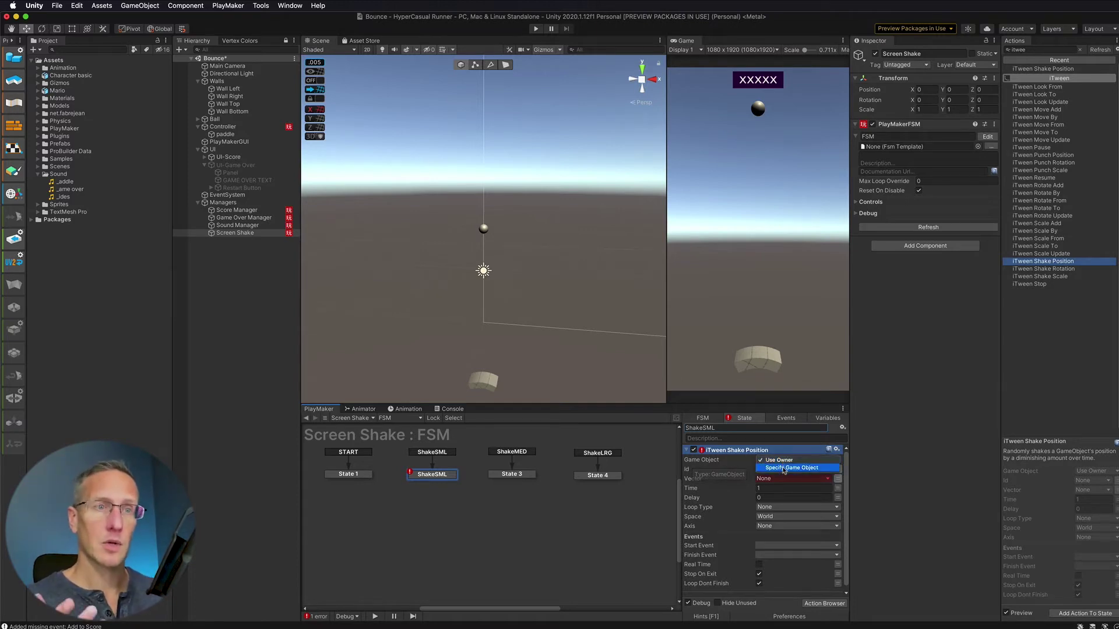
{"action": "left_click", "coordinate": [784, 469]}
{"action": "left_click_drag", "start_coordinate": [233, 67], "coordinate": [788, 469]}
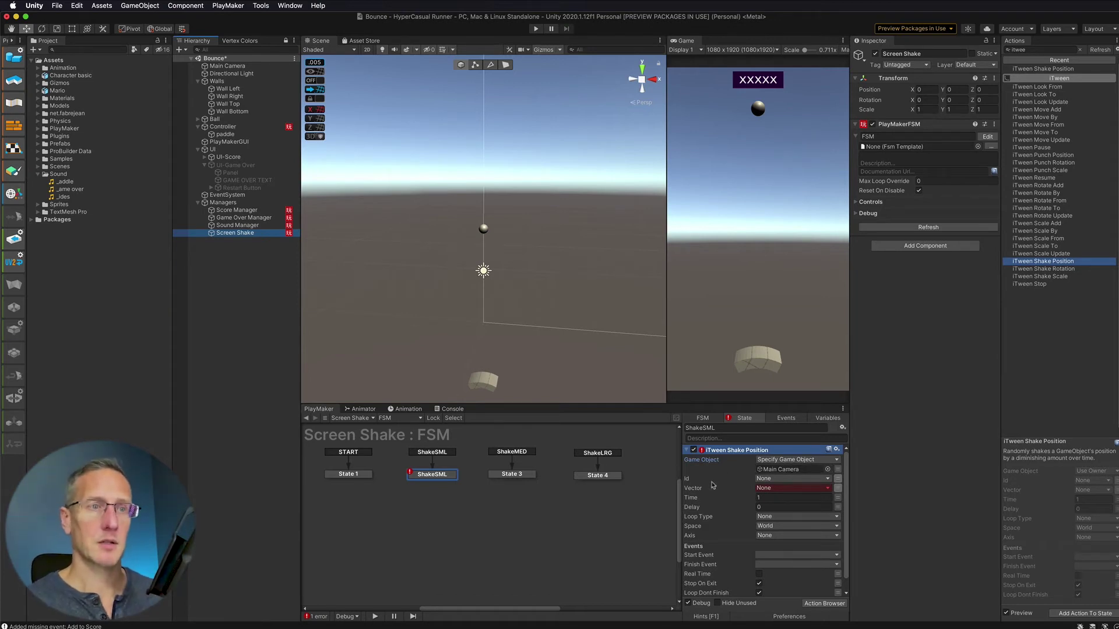
Set shake vector 0.2, 0.2, 0, time 0.2, and turn off Loop Dont Finish
{"action": "left_click", "coordinate": [839, 489]}
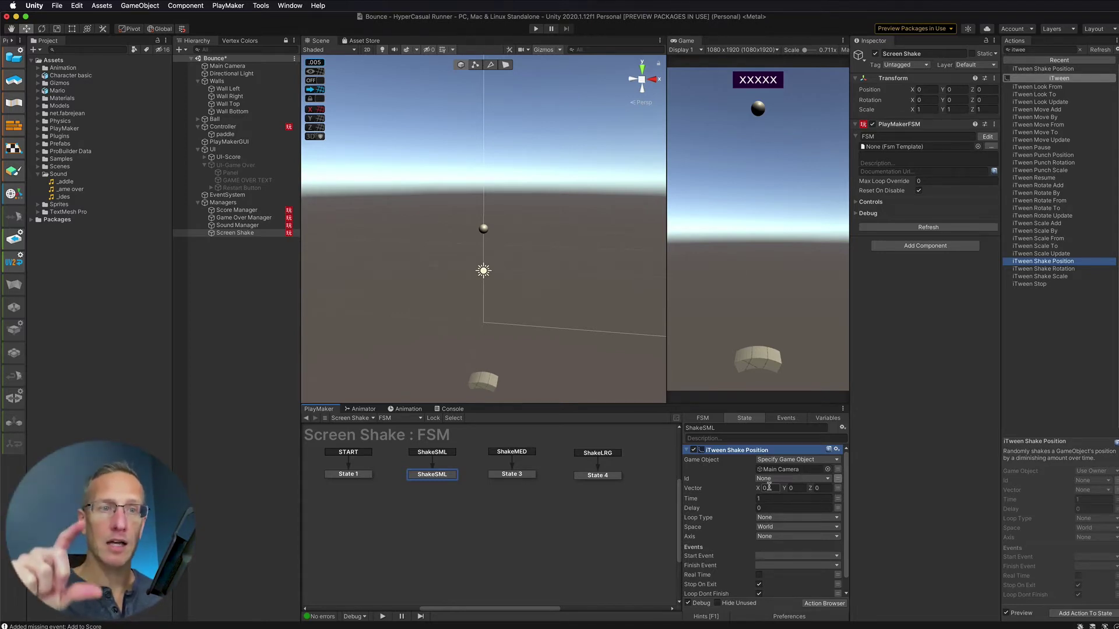
{"action": "left_click", "coordinate": [773, 489]}
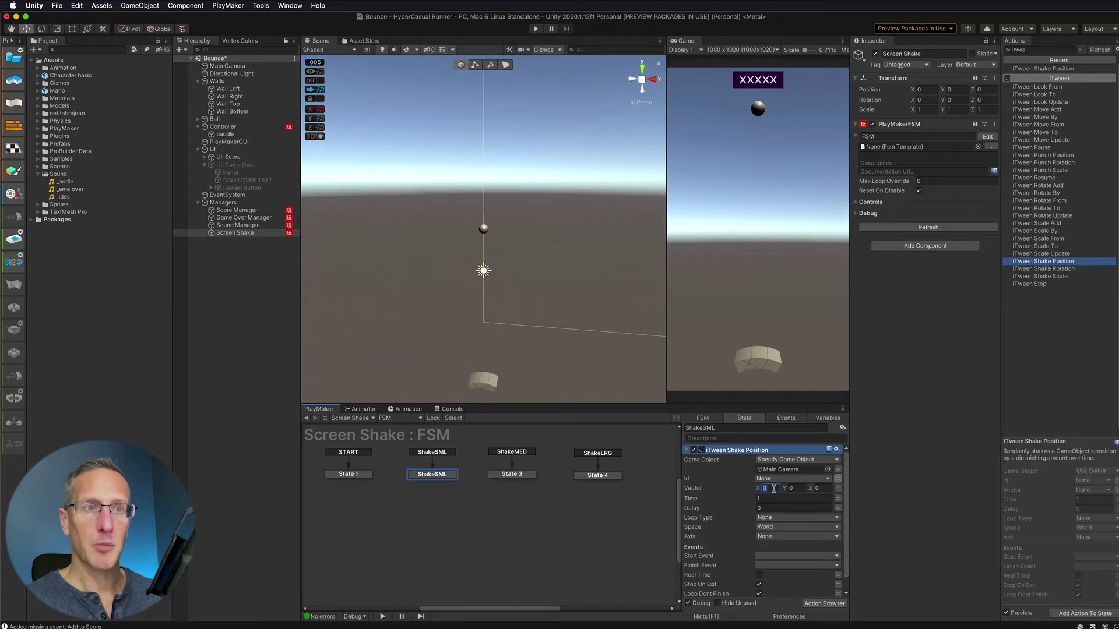
{"action": "type", "text": "0.2"}
{"action": "key", "text": "Tab"}
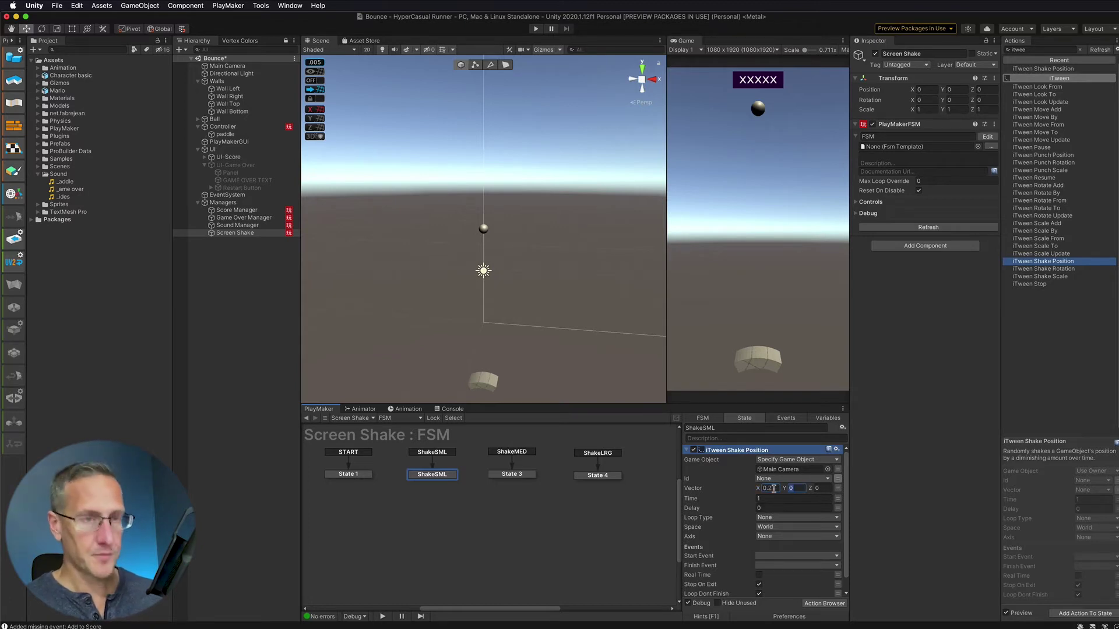
{"action": "type", "text": "0.2"}
{"action": "key", "text": "Tab"}
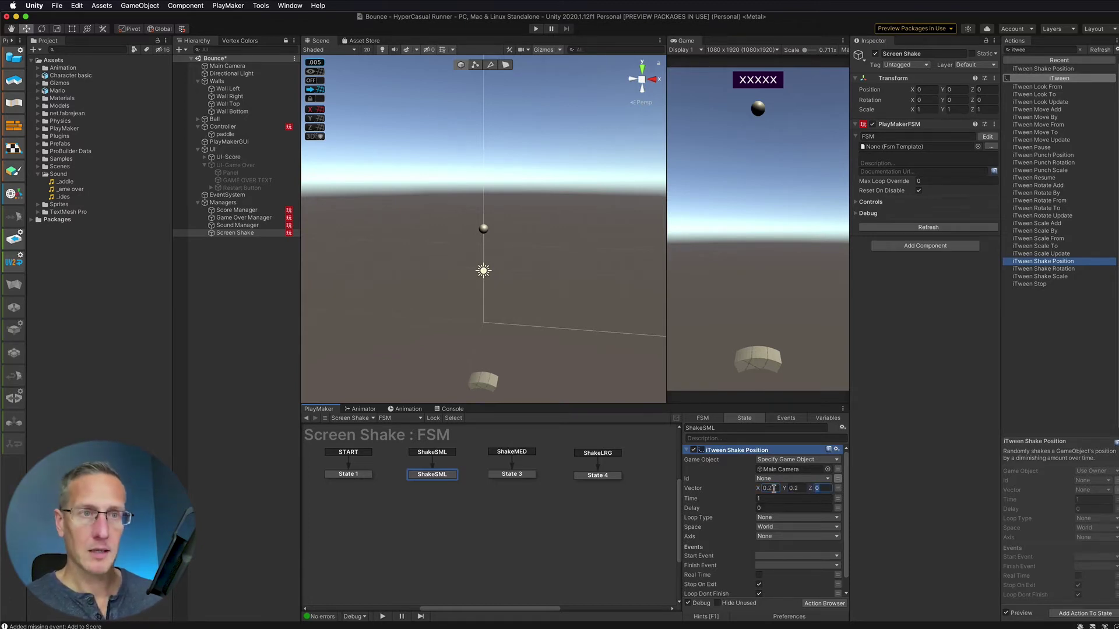
{"action": "key", "text": "Tab"}
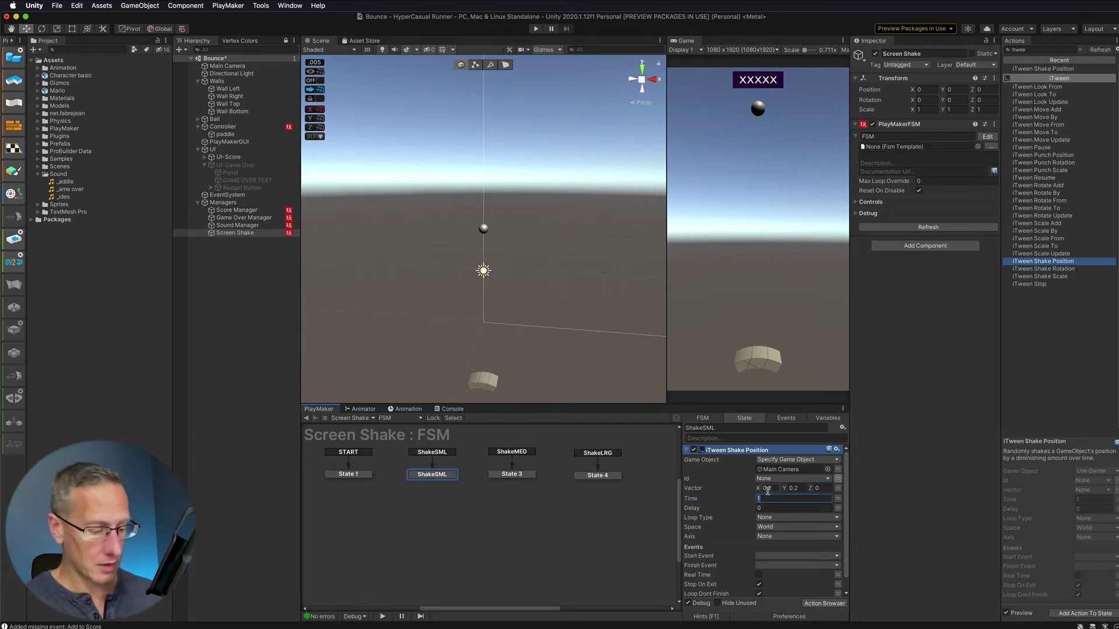
{"action": "type", "text": ".2"}
{"action": "key", "text": "Tab"}
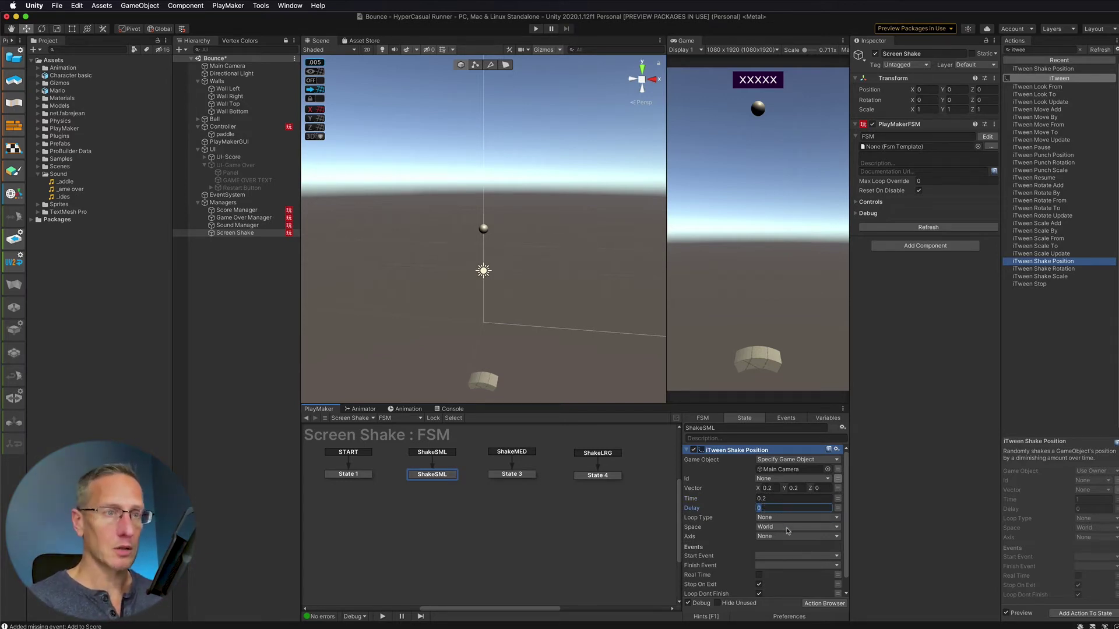
{"action": "scroll", "coordinate": [787, 556], "scroll_direction": "down", "scroll_amount": 2}
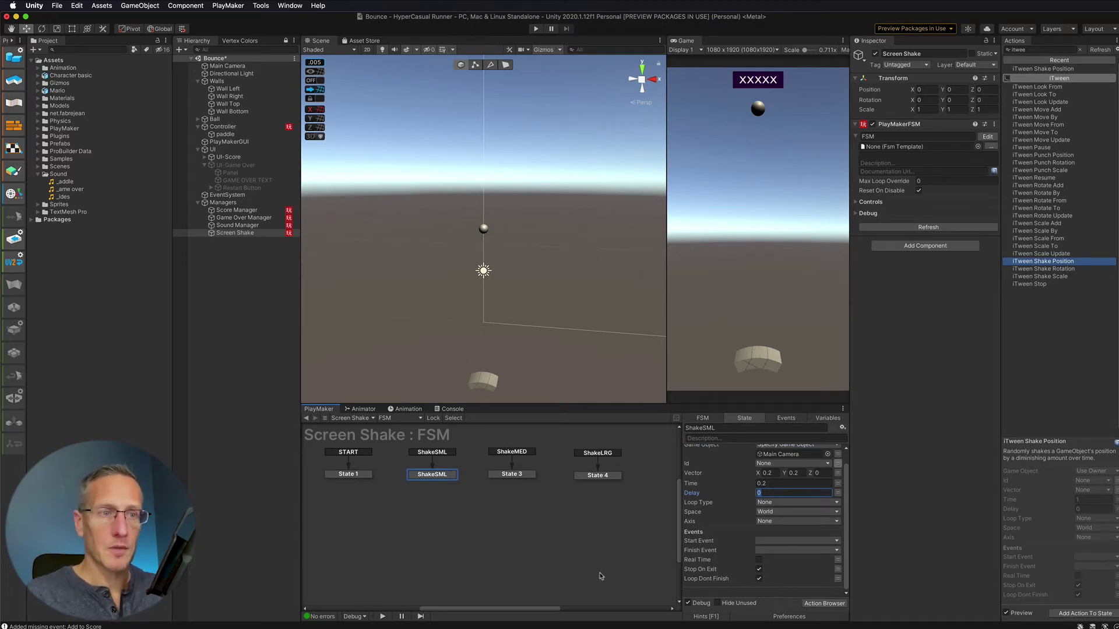
{"action": "left_click", "coordinate": [759, 578]}
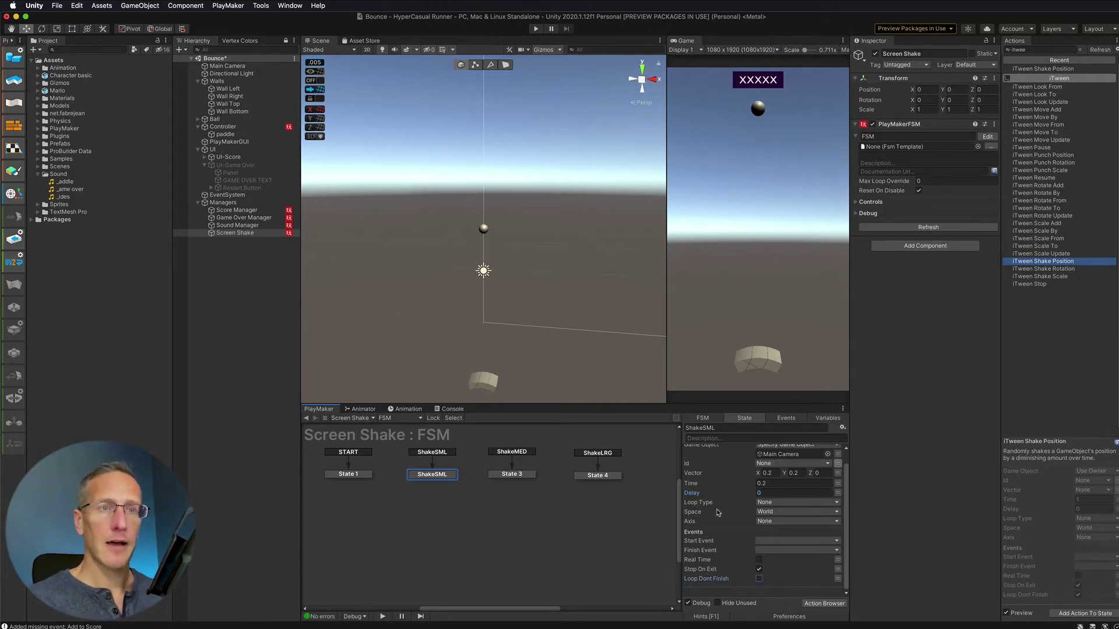
{"action": "scroll", "coordinate": [720, 512], "scroll_direction": "up", "scroll_amount": 1}
Copy the configured shake action and paste it into State 3
{"action": "right_click", "coordinate": [720, 451]}
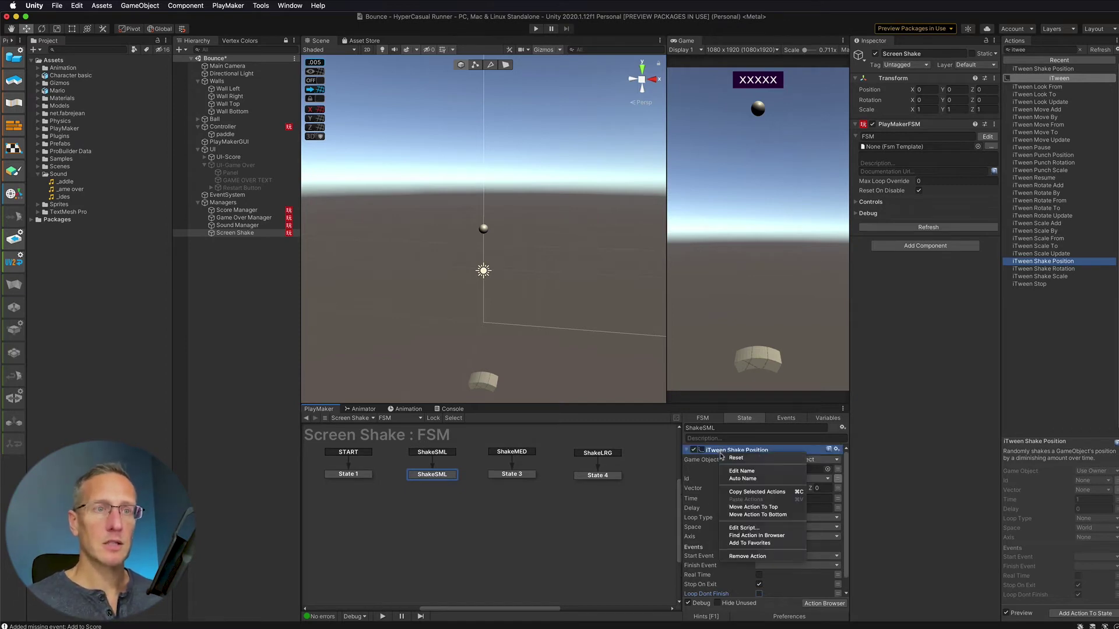
{"action": "left_click", "coordinate": [742, 492]}
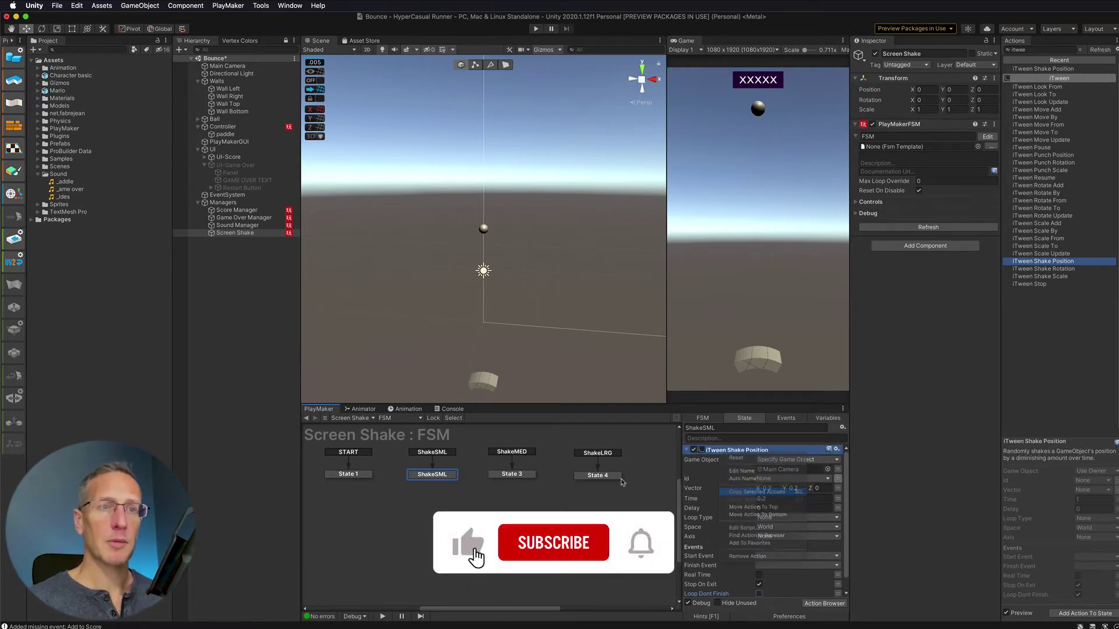
{"action": "left_click", "coordinate": [513, 474]}
{"action": "right_click", "coordinate": [740, 483]}
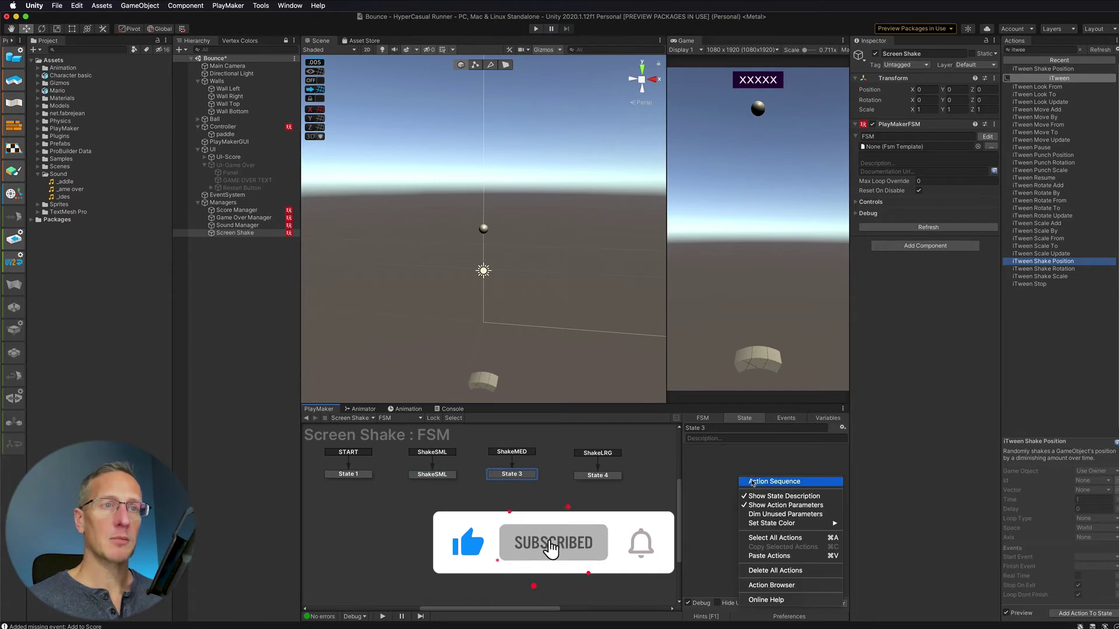
{"action": "left_click", "coordinate": [767, 556]}
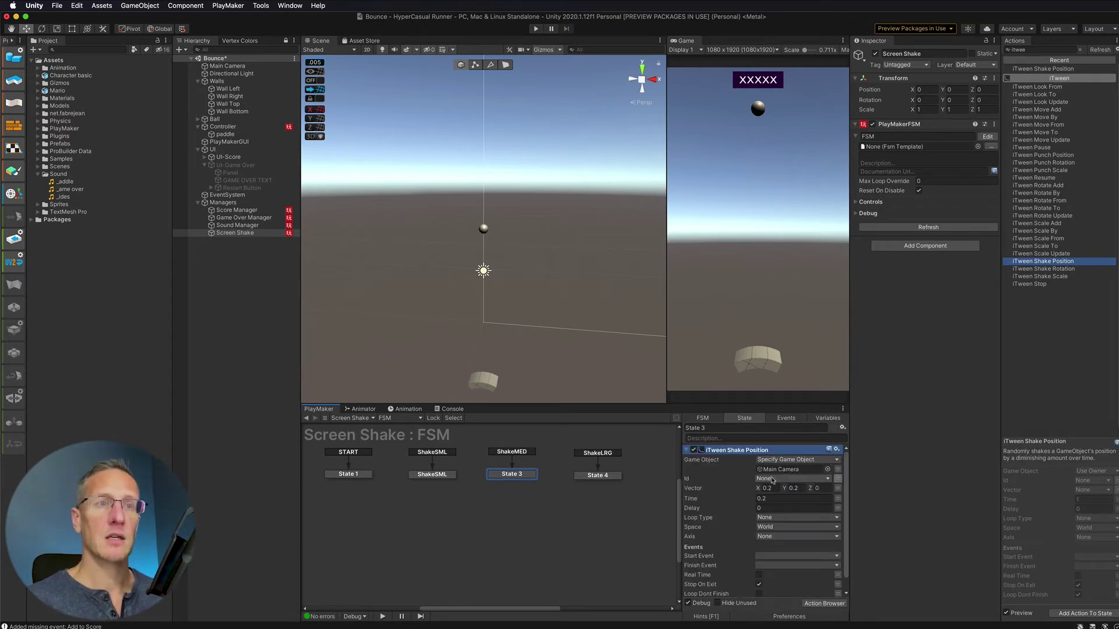
Set State 3's shake vector to 0.4, 0.4, 0 and its time to 0.3
{"action": "left_click", "coordinate": [766, 488]}
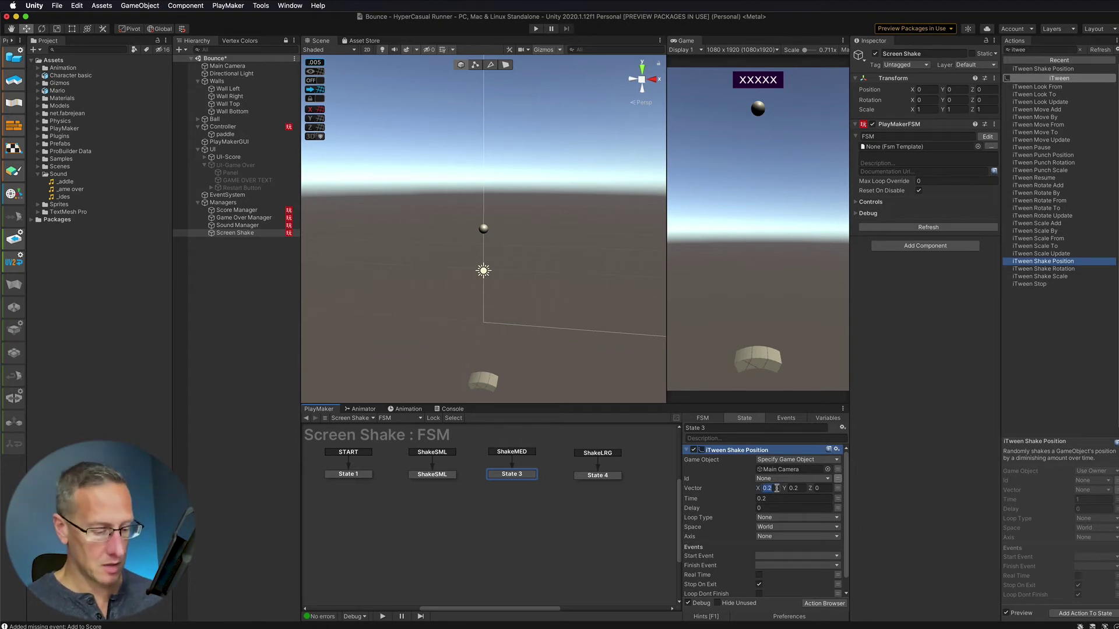
{"action": "type", "text": "0.4"}
{"action": "key", "text": "Tab"}
{"action": "type", "text": "0.4"}
{"action": "key", "text": "Tab"}
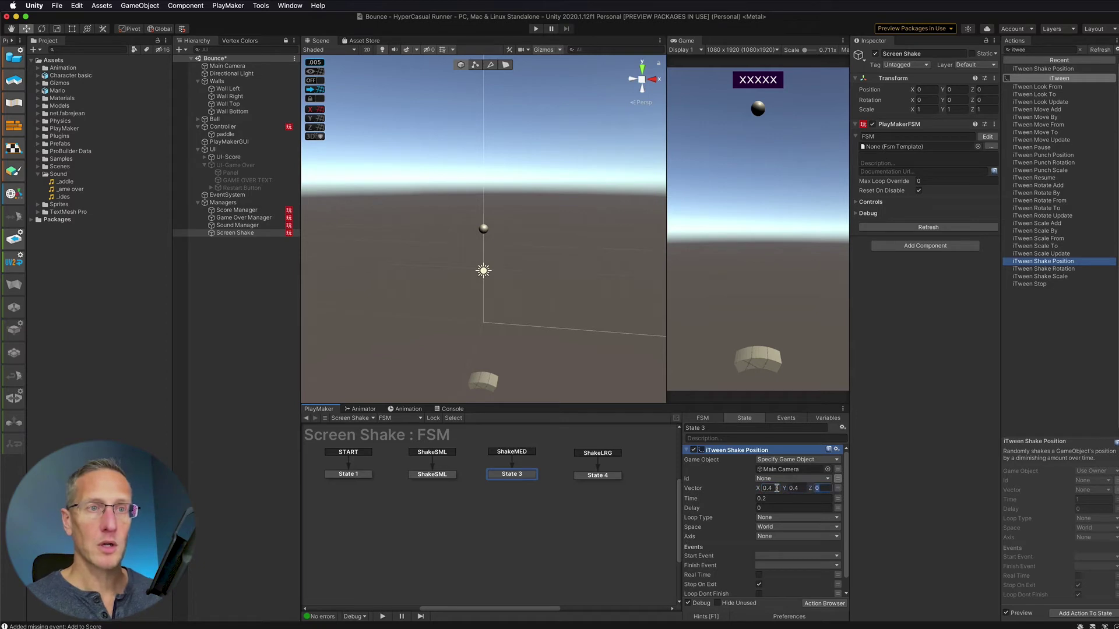
{"action": "key", "text": "Tab"}
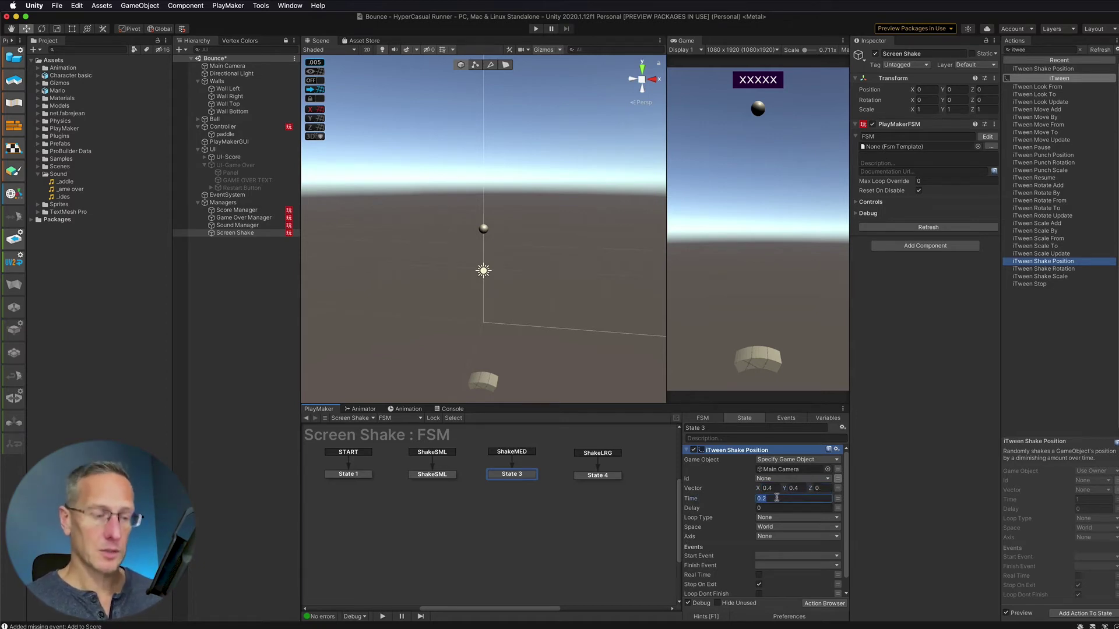
{"action": "key", "text": "BackSpace"}
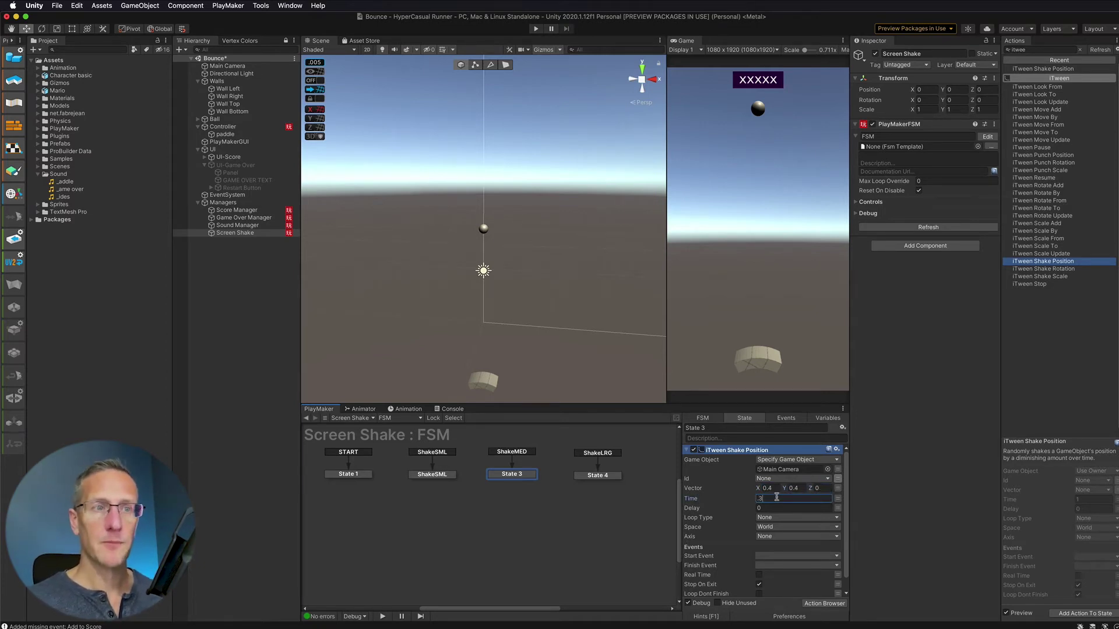
{"action": "type", "text": ".3"}
{"action": "key", "text": "Tab"}
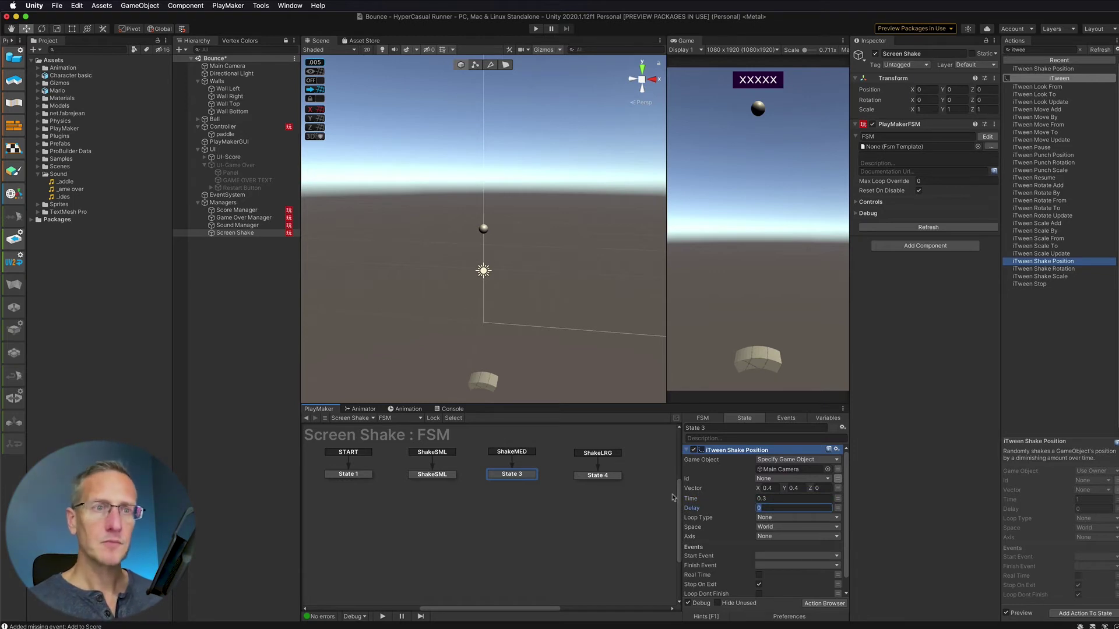
{"action": "left_click", "coordinate": [605, 477]}
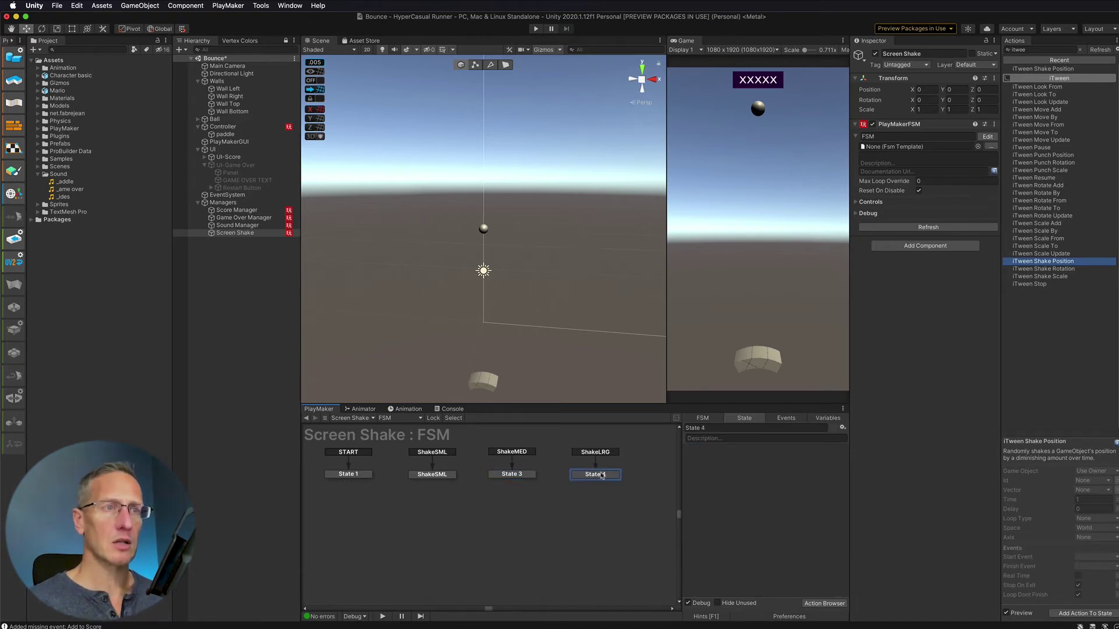
Paste the shake action into State 4 with vector 0.6, 0.6, 0 and time 1
{"action": "right_click", "coordinate": [742, 468]}
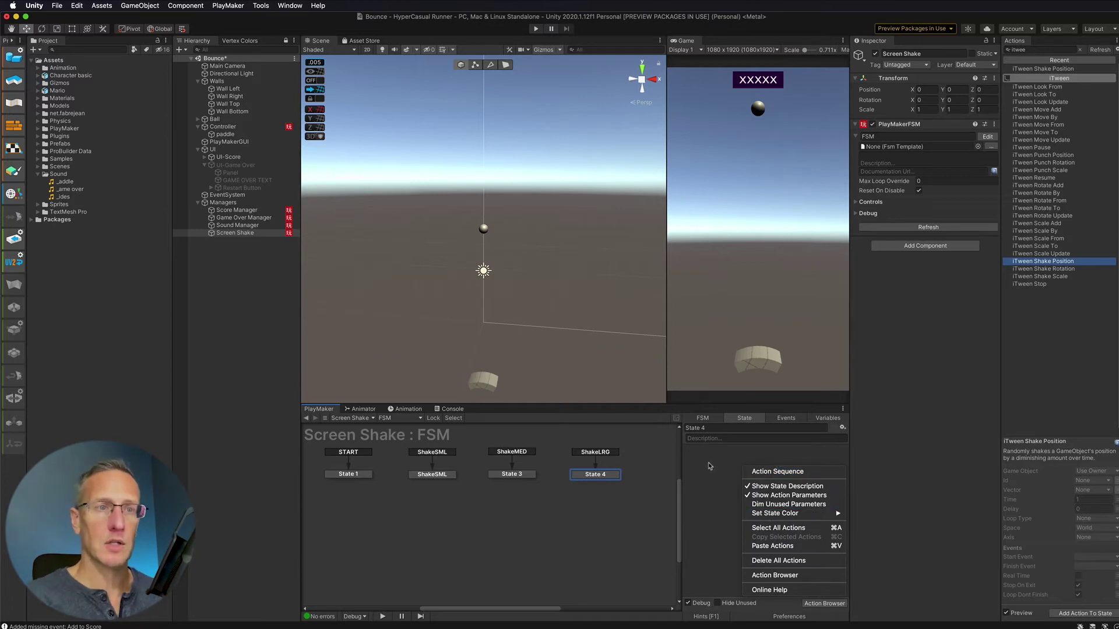
{"action": "left_click", "coordinate": [772, 546]}
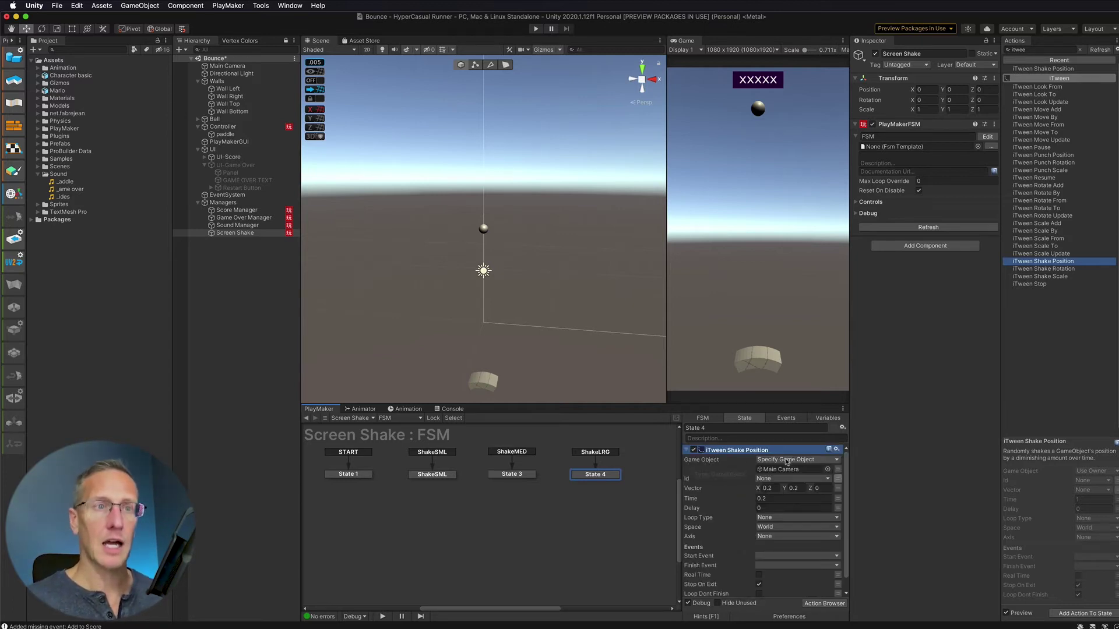
{"action": "left_click", "coordinate": [774, 488]}
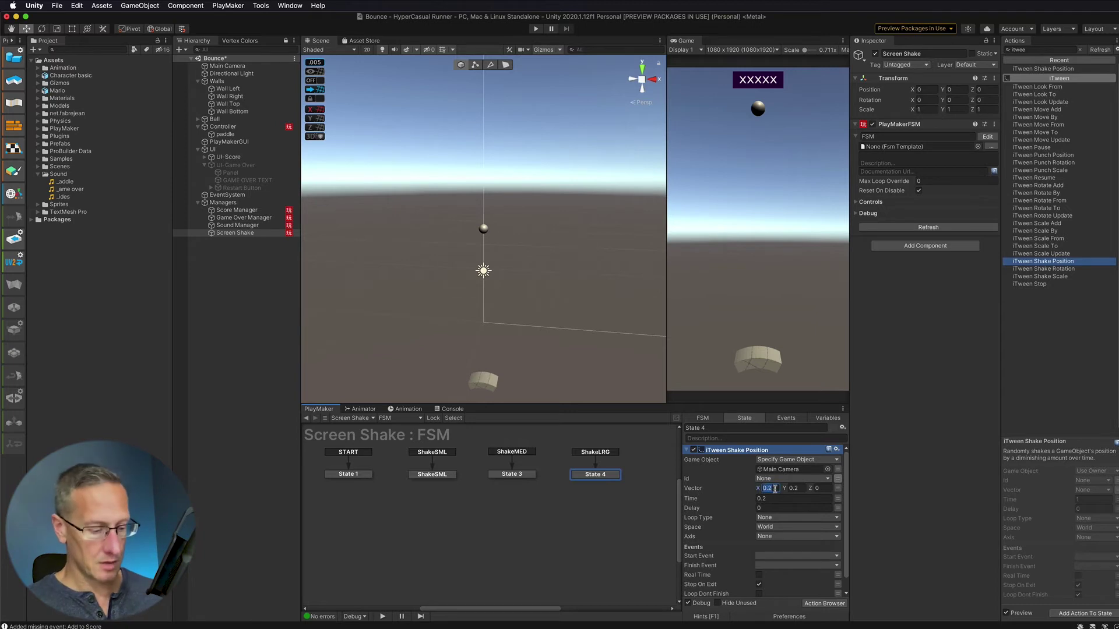
{"action": "type", "text": "0.6"}
{"action": "key", "text": "Tab"}
{"action": "type", "text": "0.6"}
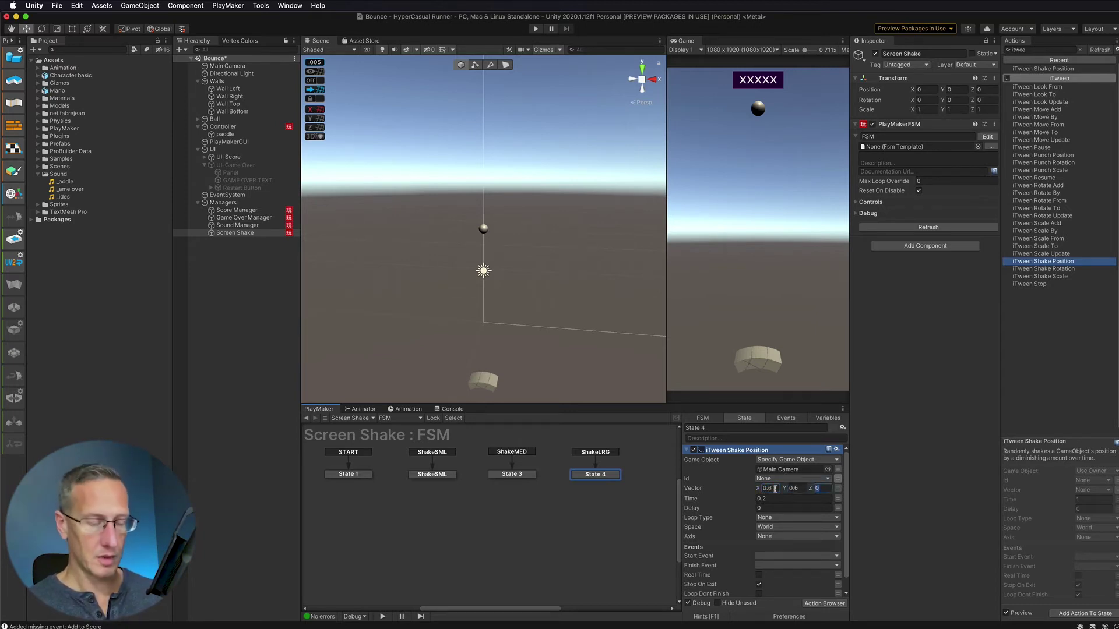
{"action": "key", "text": "Tab"}
{"action": "type", "text": "1"}
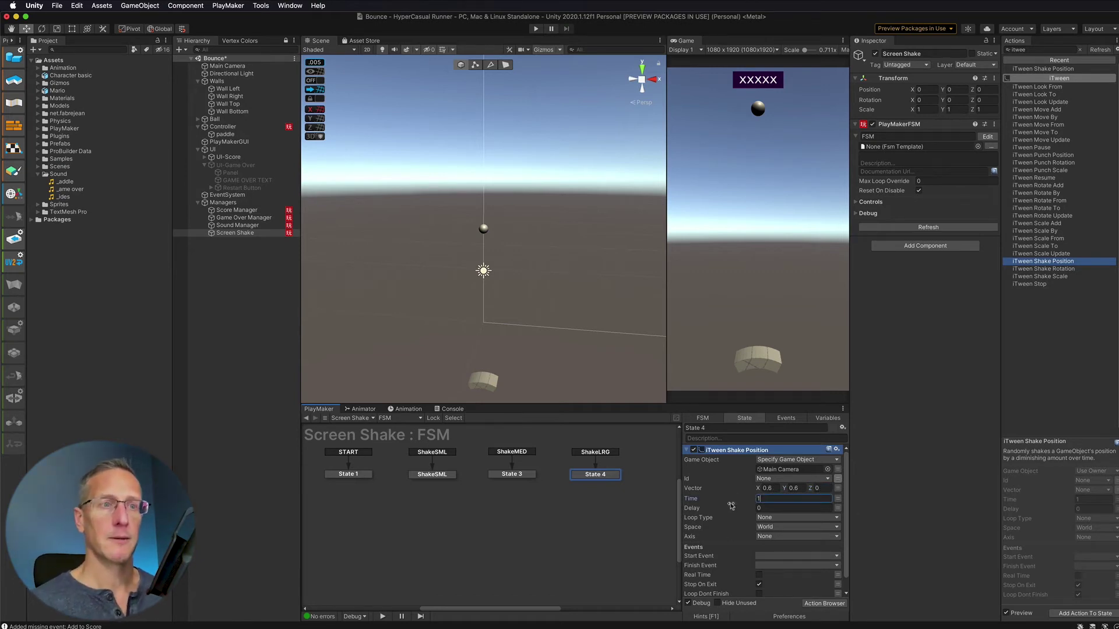
{"action": "scroll", "coordinate": [734, 577], "scroll_direction": "down", "scroll_amount": 2}
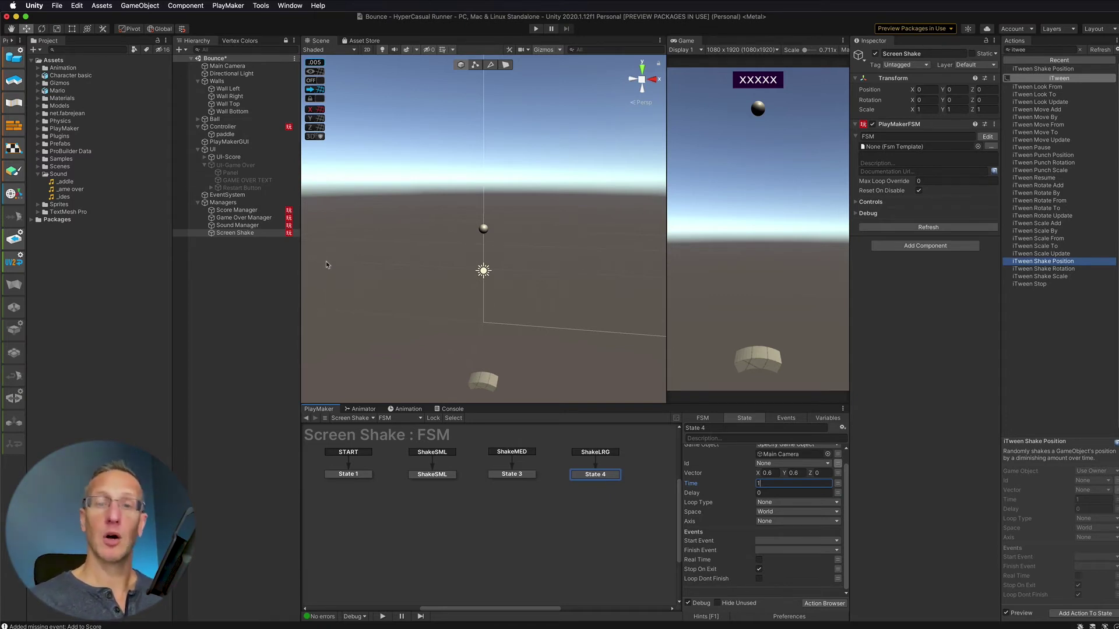
Add a Send Event By Name action to the Sound Manager's Play Side Hit Sound state
{"action": "left_click", "coordinate": [235, 232]}
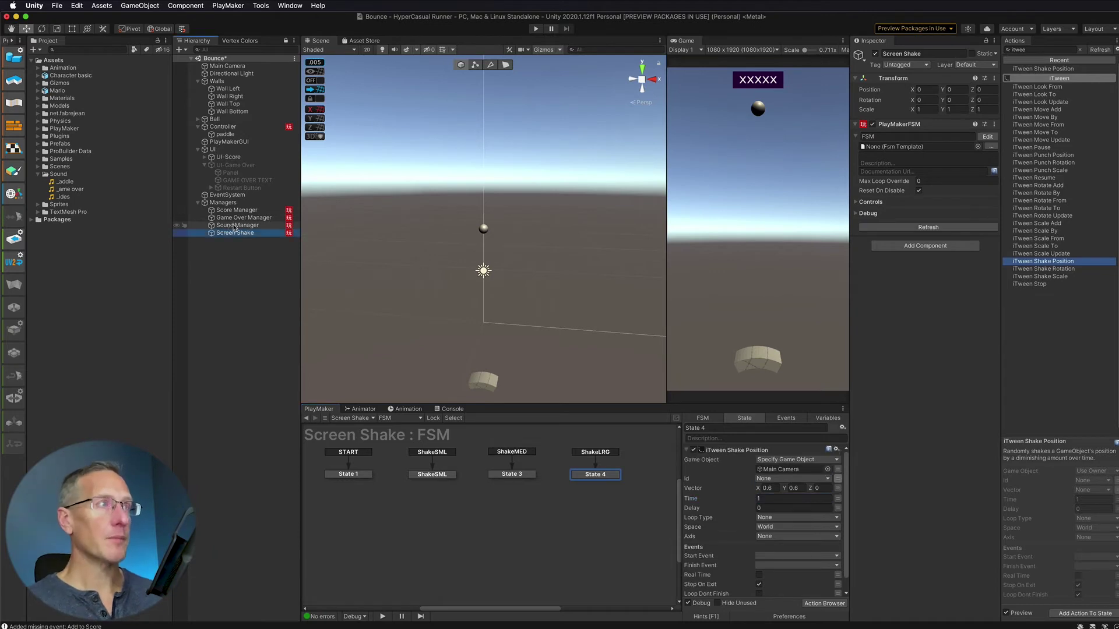
{"action": "left_click", "coordinate": [236, 225]}
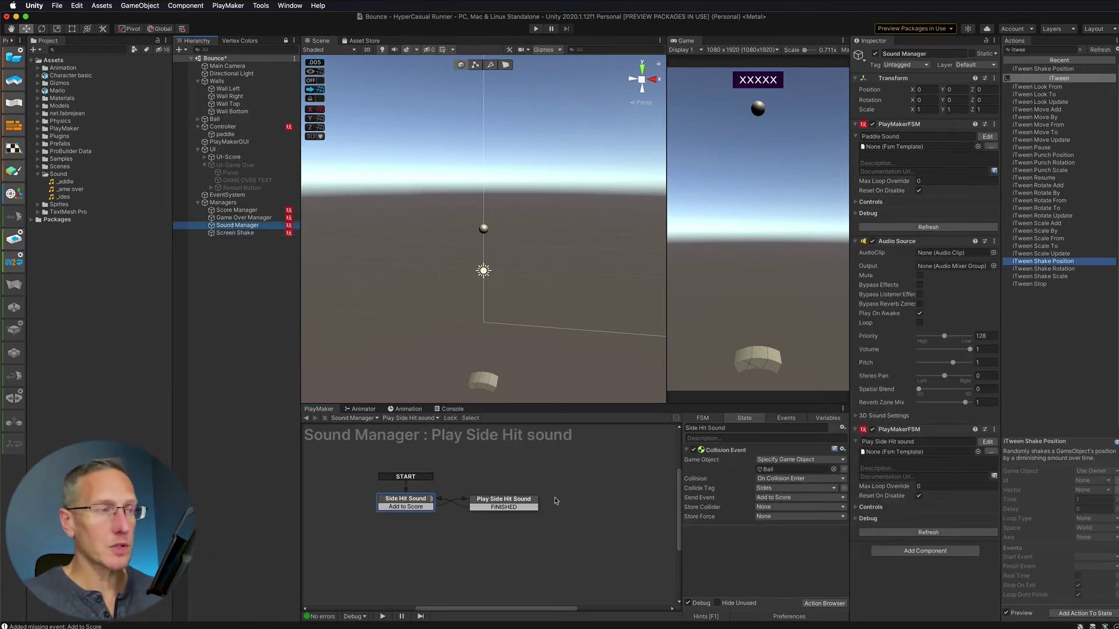
{"action": "left_click", "coordinate": [501, 500]}
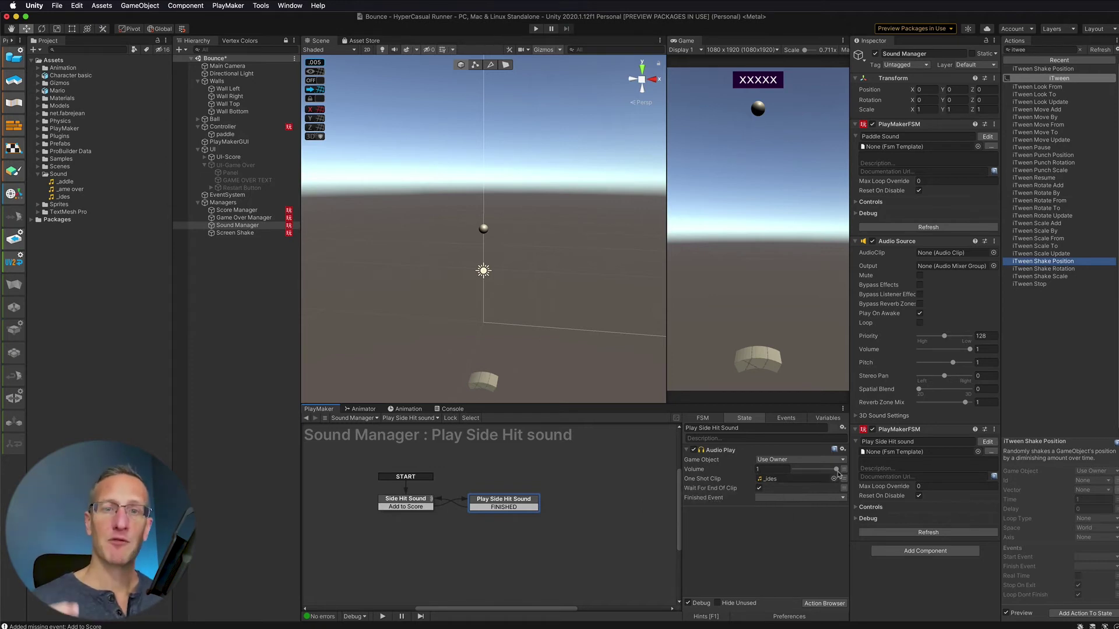
{"action": "left_click", "coordinate": [1049, 47]}
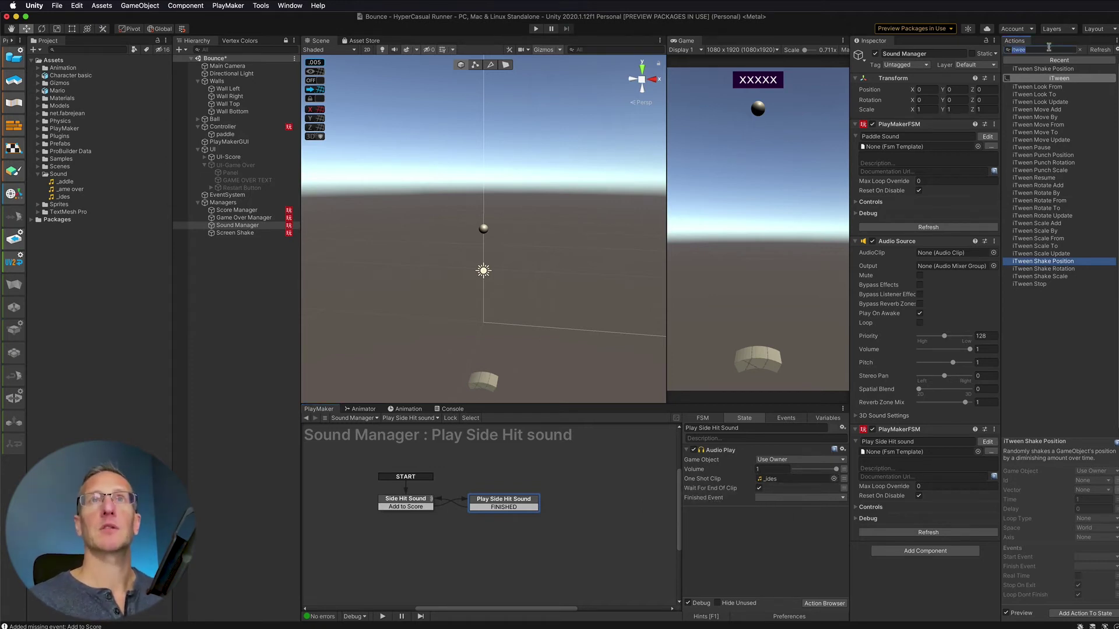
{"action": "type", "text": "send"}
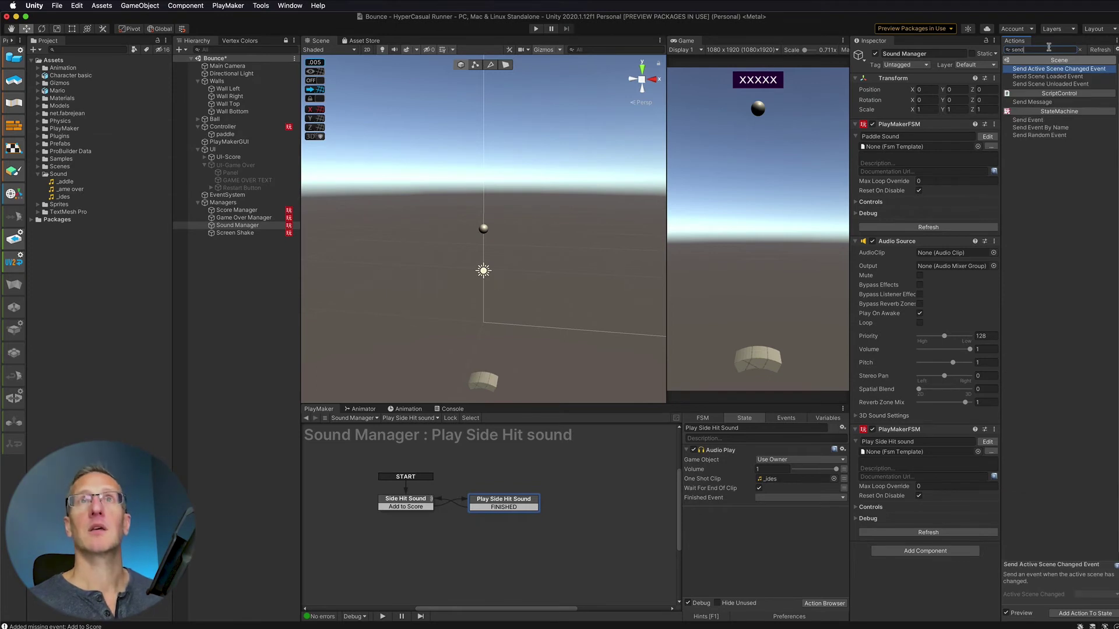
{"action": "left_click_drag", "start_coordinate": [1040, 128], "coordinate": [732, 523]}
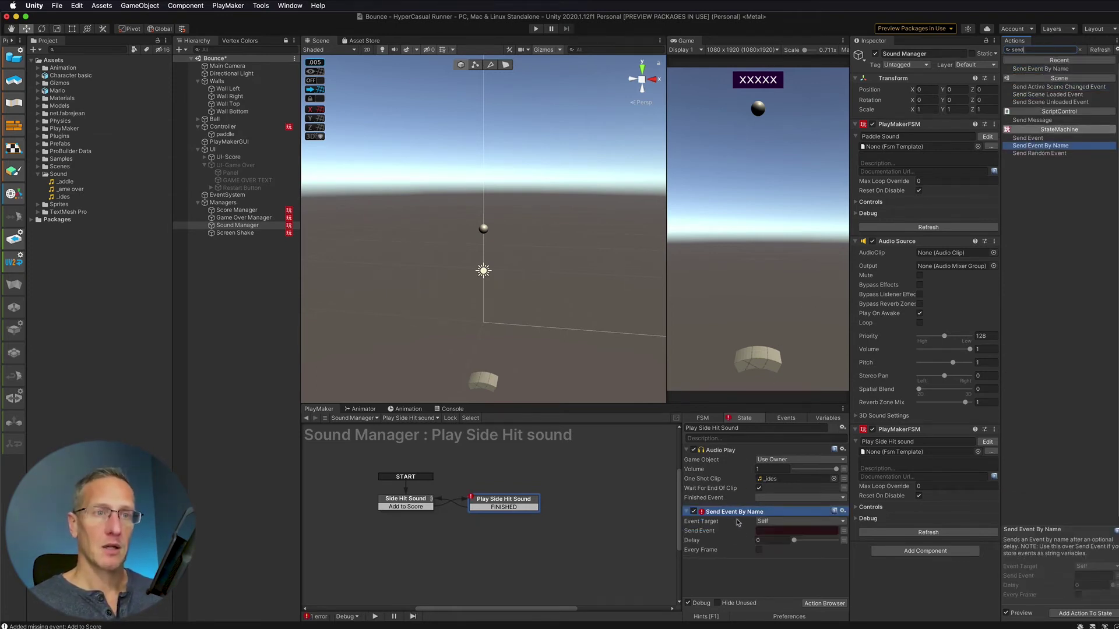
Send the ShakeSML event to Screen Shake's FSM and start a test run
{"action": "left_click", "coordinate": [778, 523]}
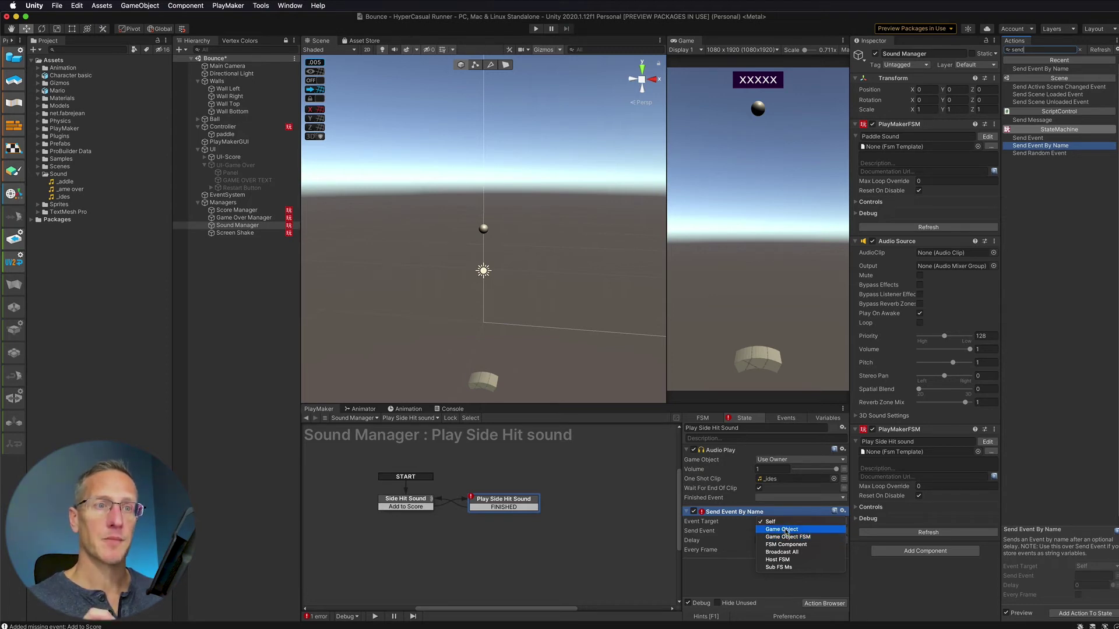
{"action": "left_click", "coordinate": [786, 537]}
{"action": "left_click", "coordinate": [771, 531]}
{"action": "left_click", "coordinate": [785, 540]}
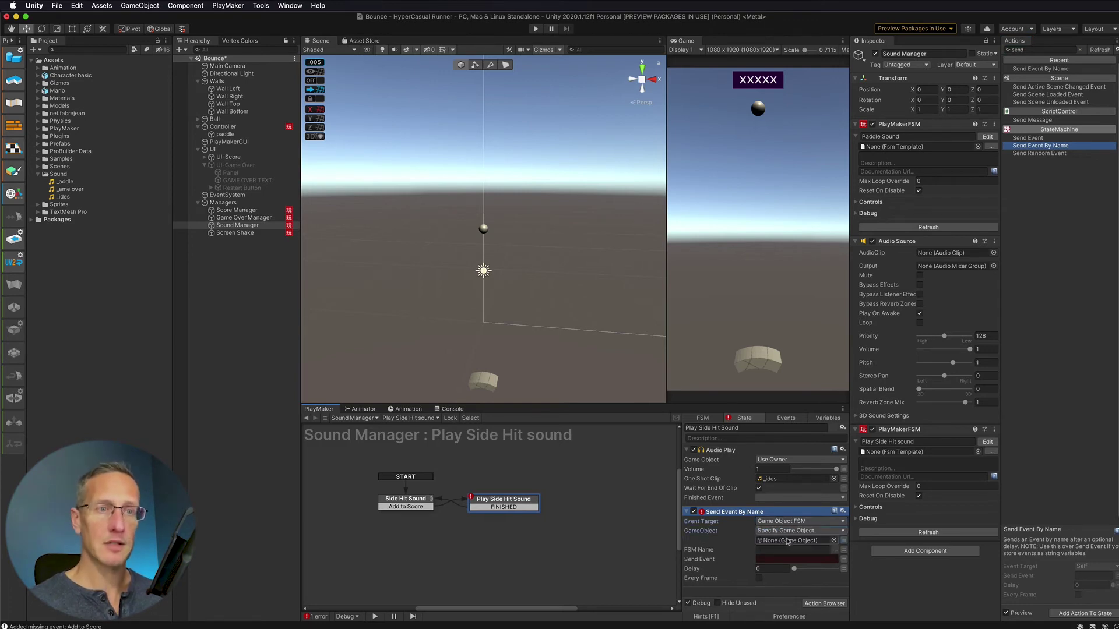
{"action": "left_click_drag", "start_coordinate": [255, 232], "coordinate": [795, 540]}
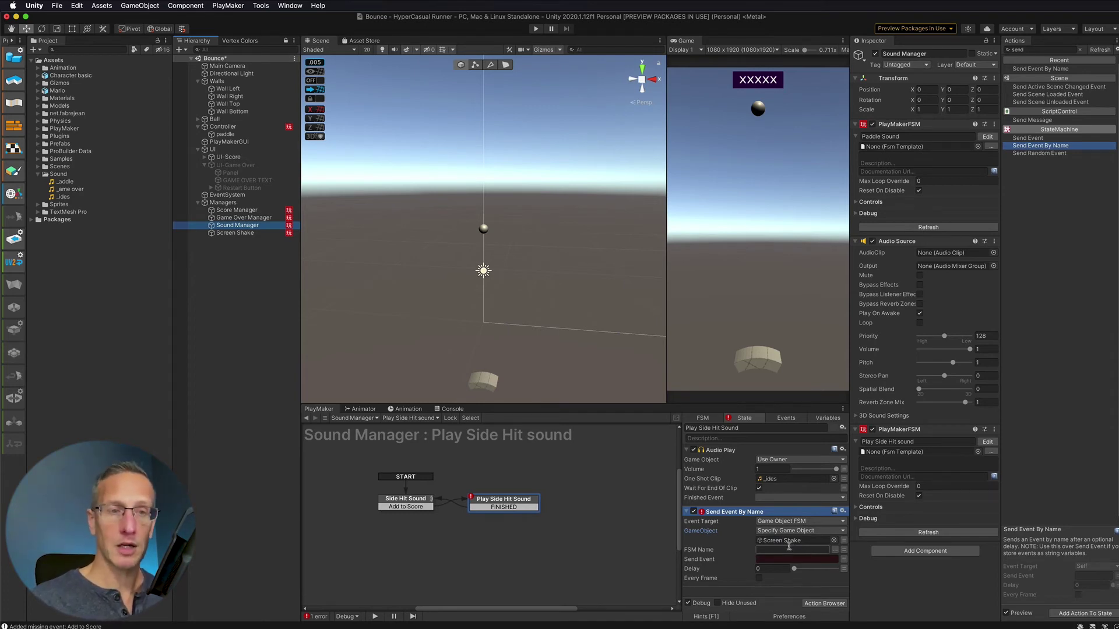
{"action": "left_click", "coordinate": [770, 559]}
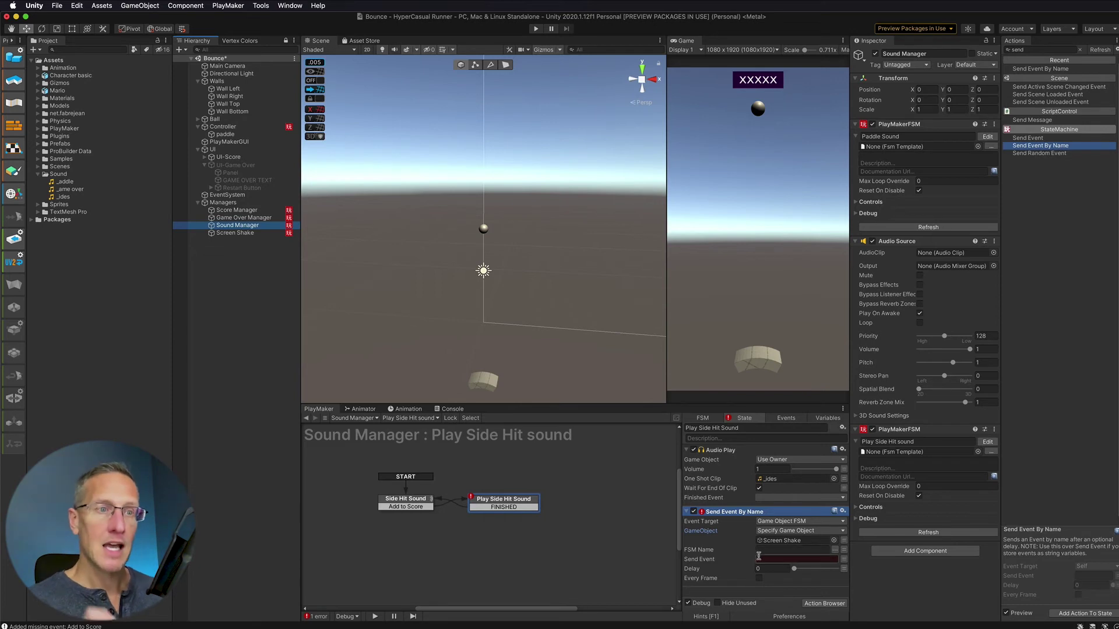
{"action": "left_click", "coordinate": [810, 559]}
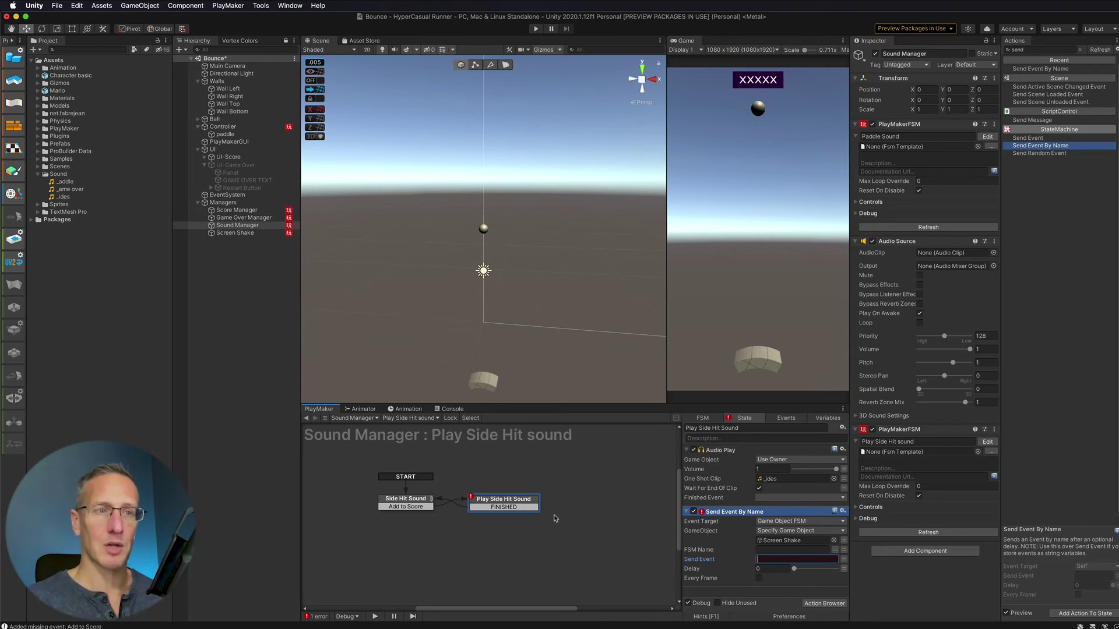
{"action": "type", "text": "ShakeSML"}
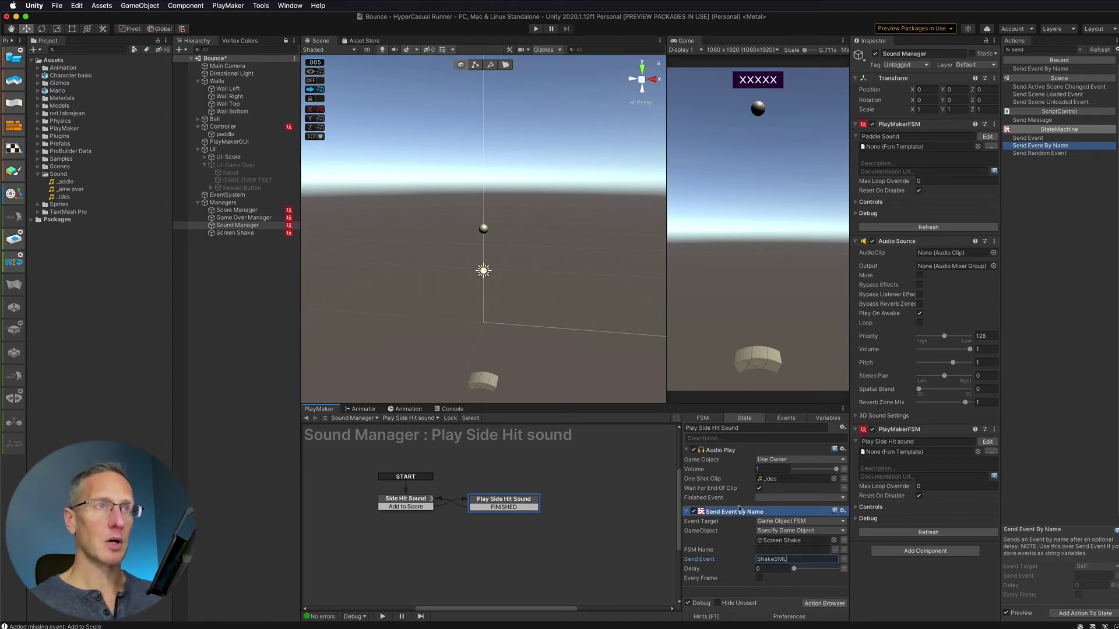
{"action": "left_click", "coordinate": [536, 29]}
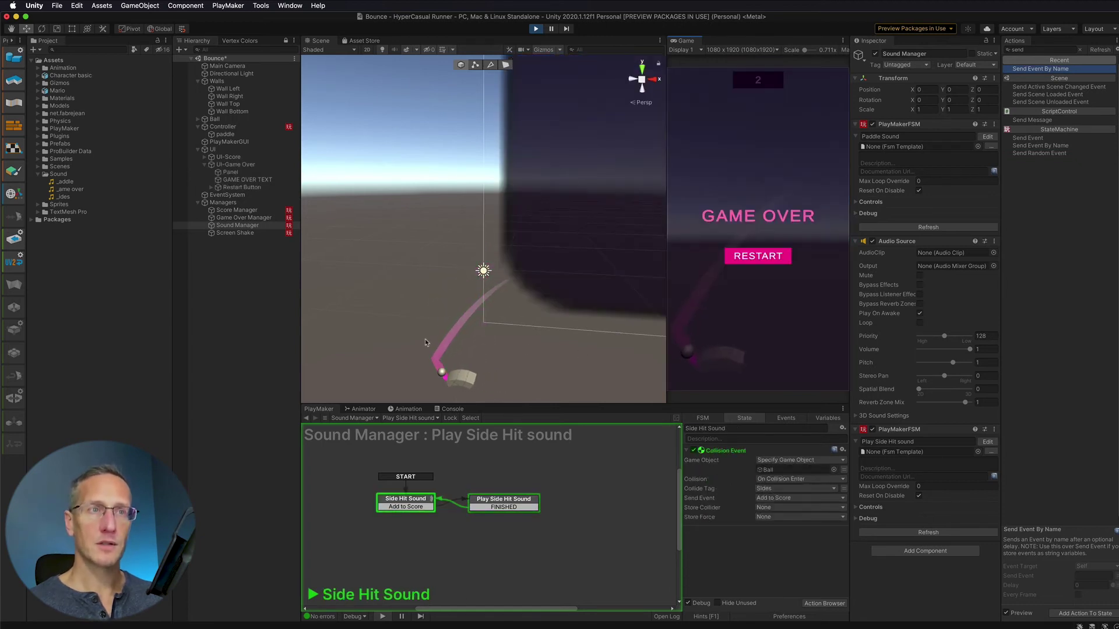
Stop play mode after the run reaches Game Over
{"action": "left_click", "coordinate": [535, 28]}
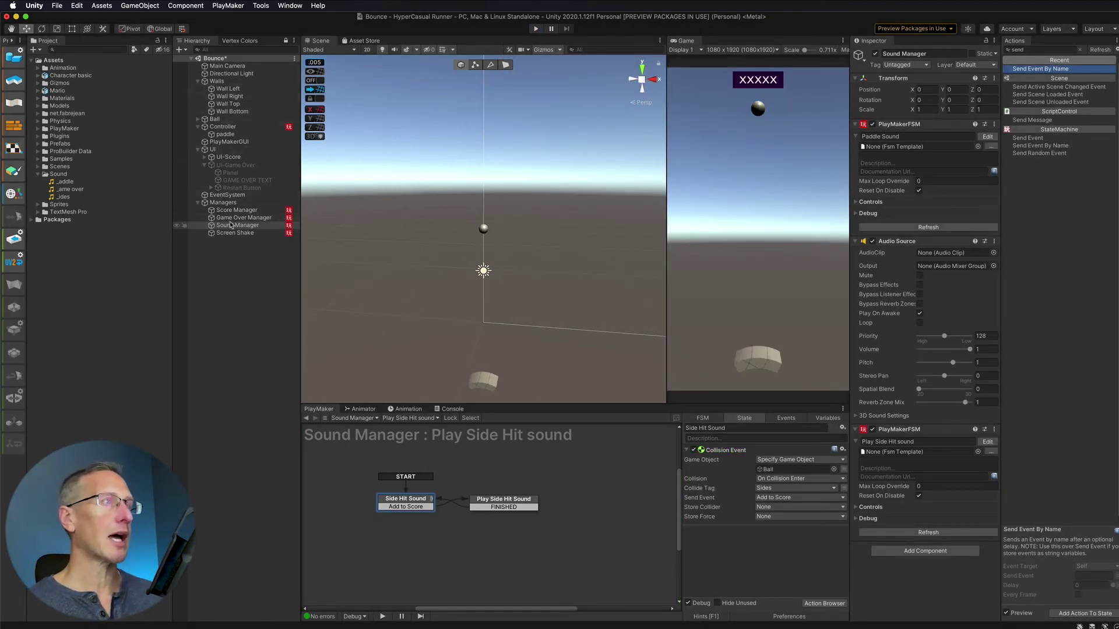
Paste the send-event action into Play Paddle Sound as ShakeMED, then select Game Over Manager
{"action": "left_click", "coordinate": [420, 418]}
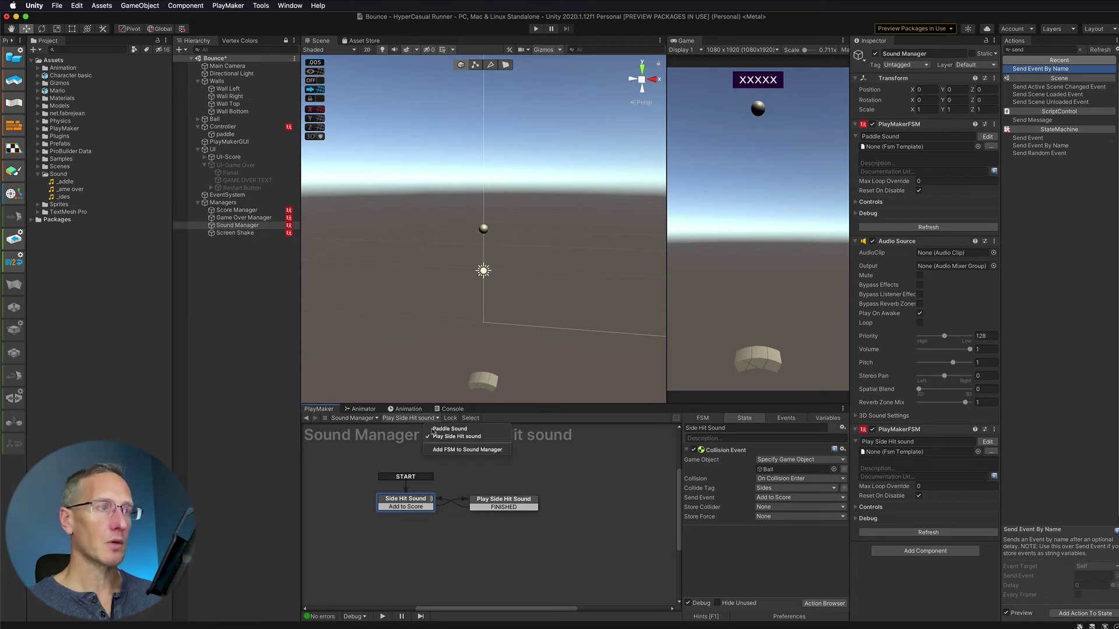
{"action": "left_click", "coordinate": [460, 429]}
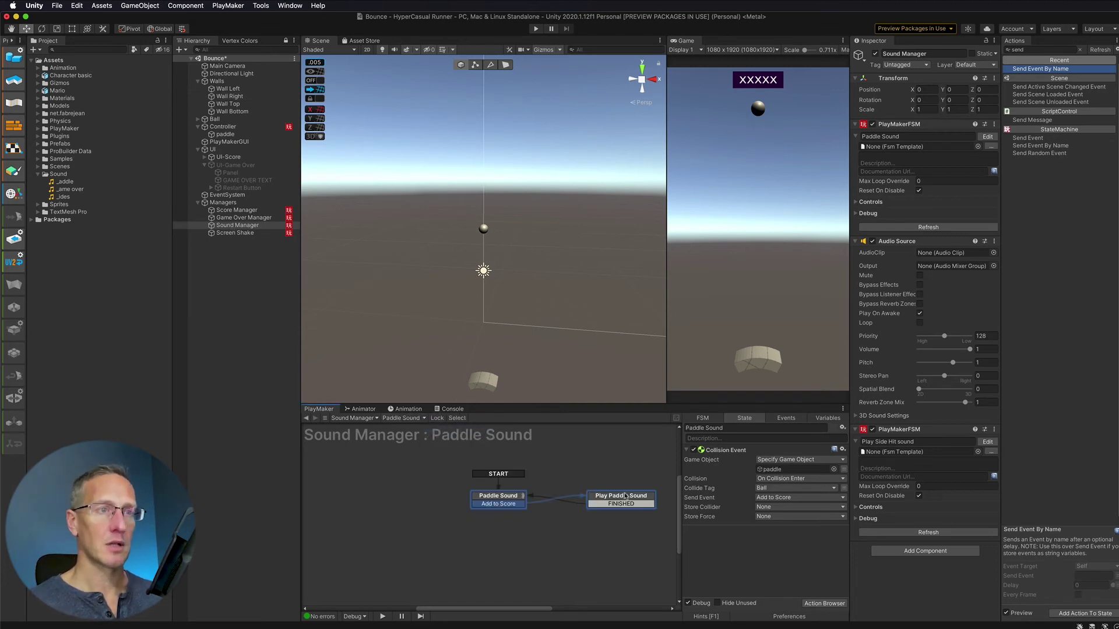
{"action": "left_click", "coordinate": [629, 501]}
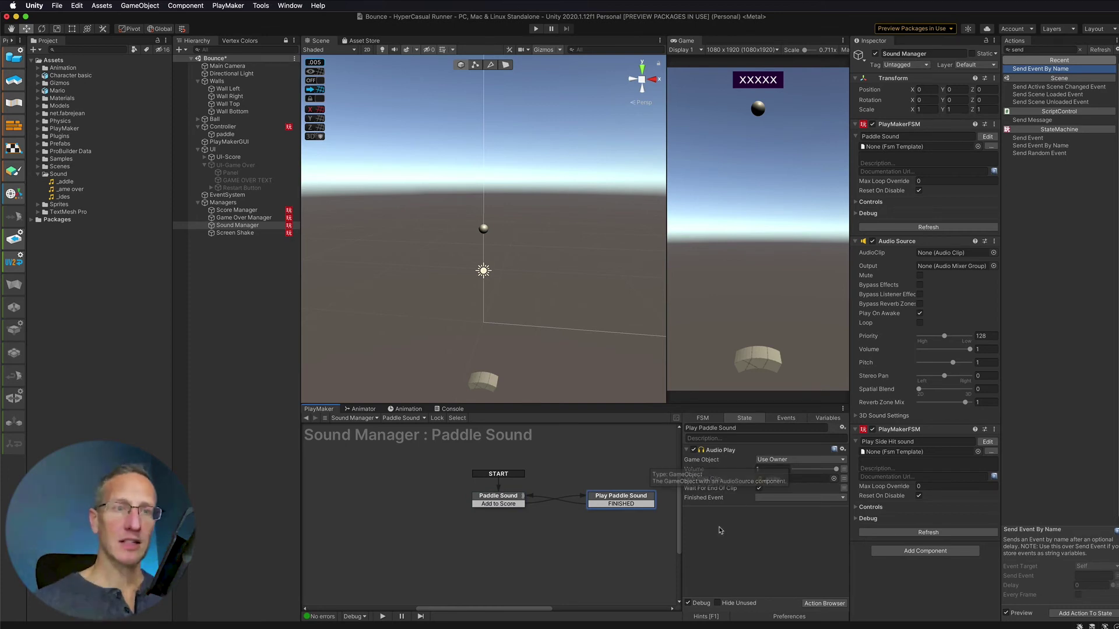
{"action": "right_click", "coordinate": [729, 500]}
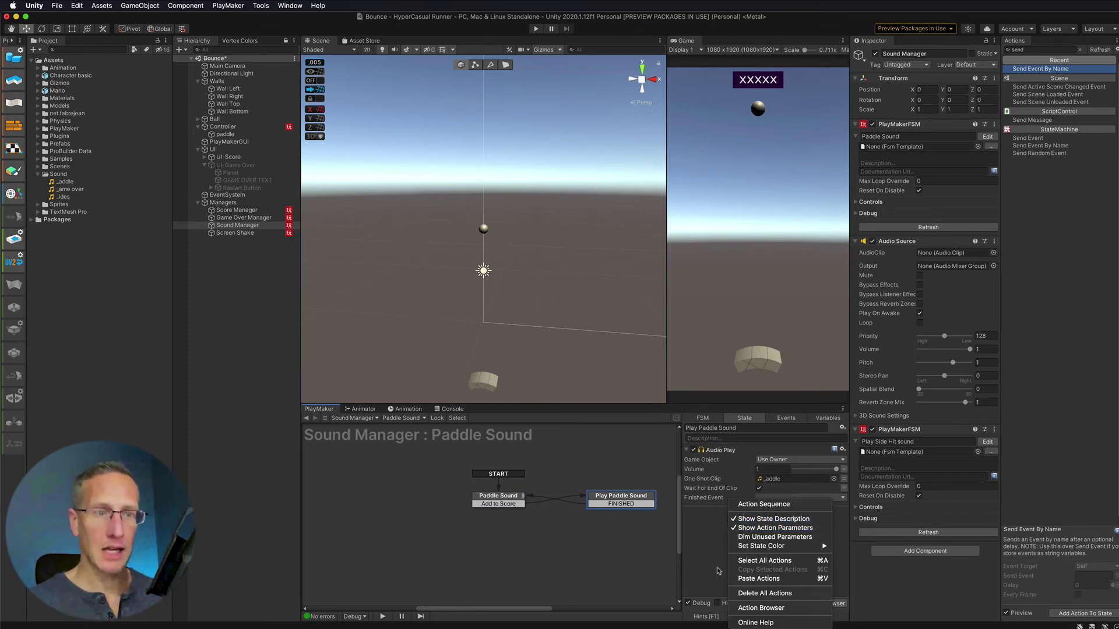
{"action": "left_click", "coordinate": [703, 558]}
{"action": "left_click", "coordinate": [793, 558]}
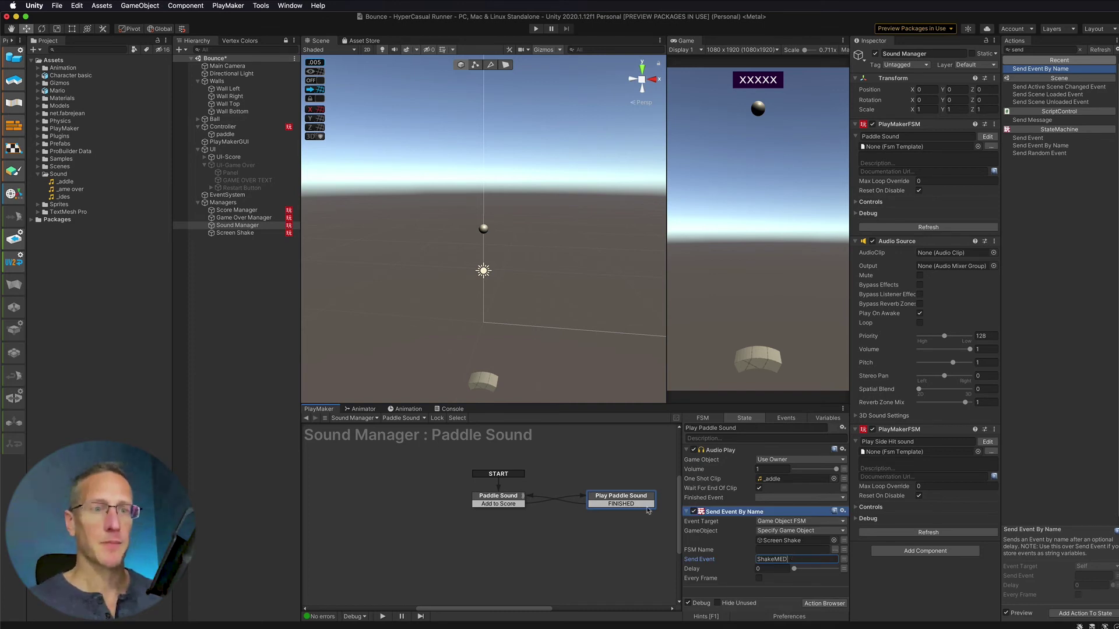
{"action": "left_click", "coordinate": [497, 497]}
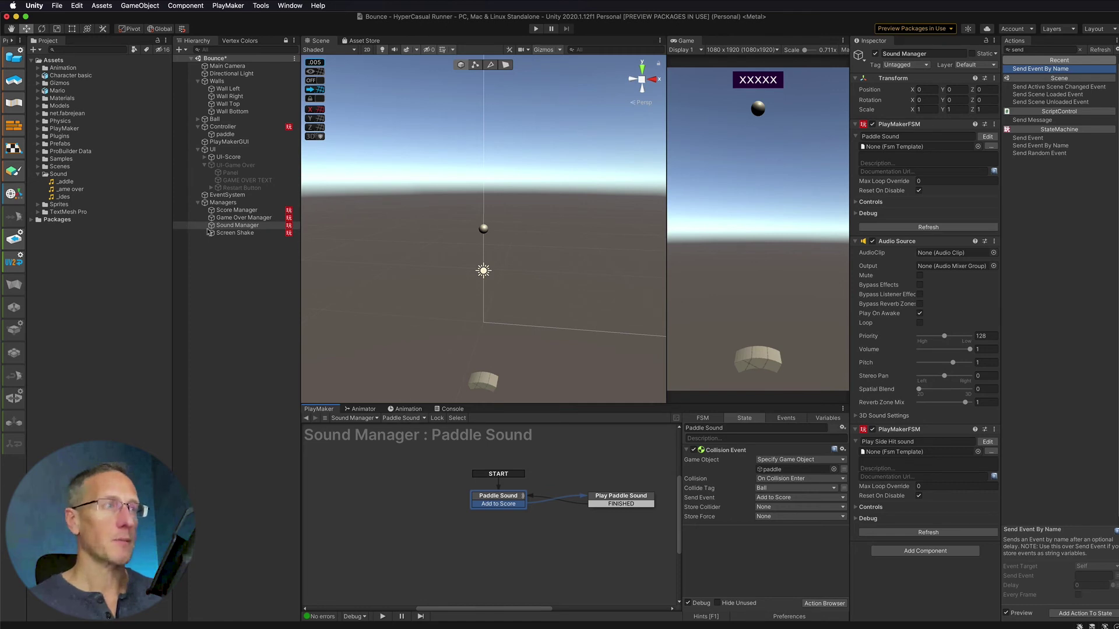
{"action": "left_click", "coordinate": [240, 218]}
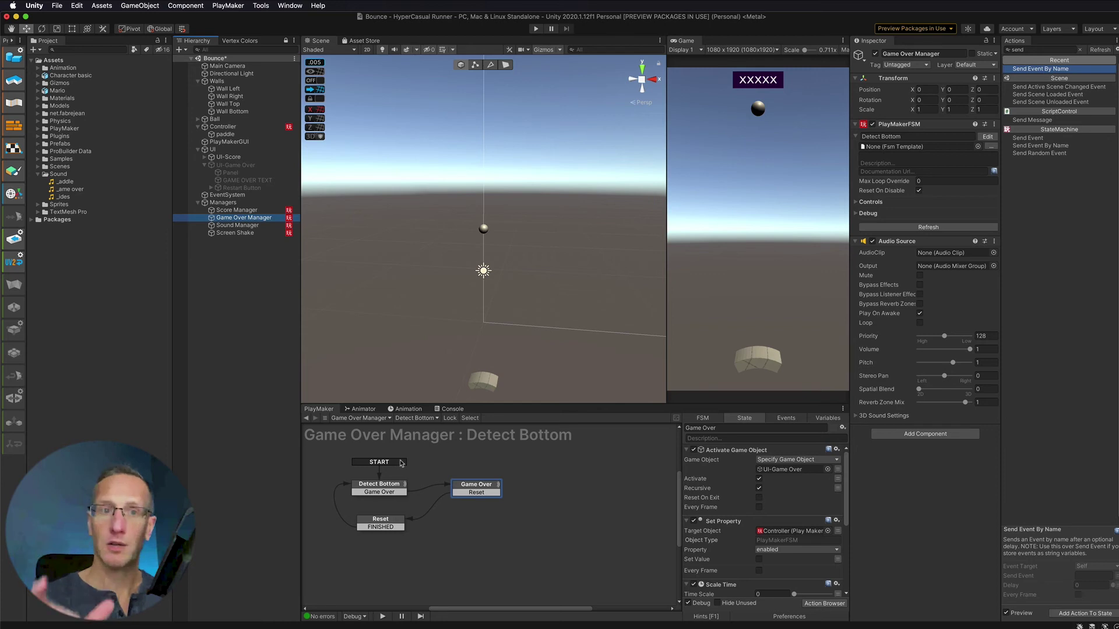
Paste the Send Event By Name action into Game Over, sending ShakeLRG to Screen Shake
{"action": "left_click", "coordinate": [473, 489]}
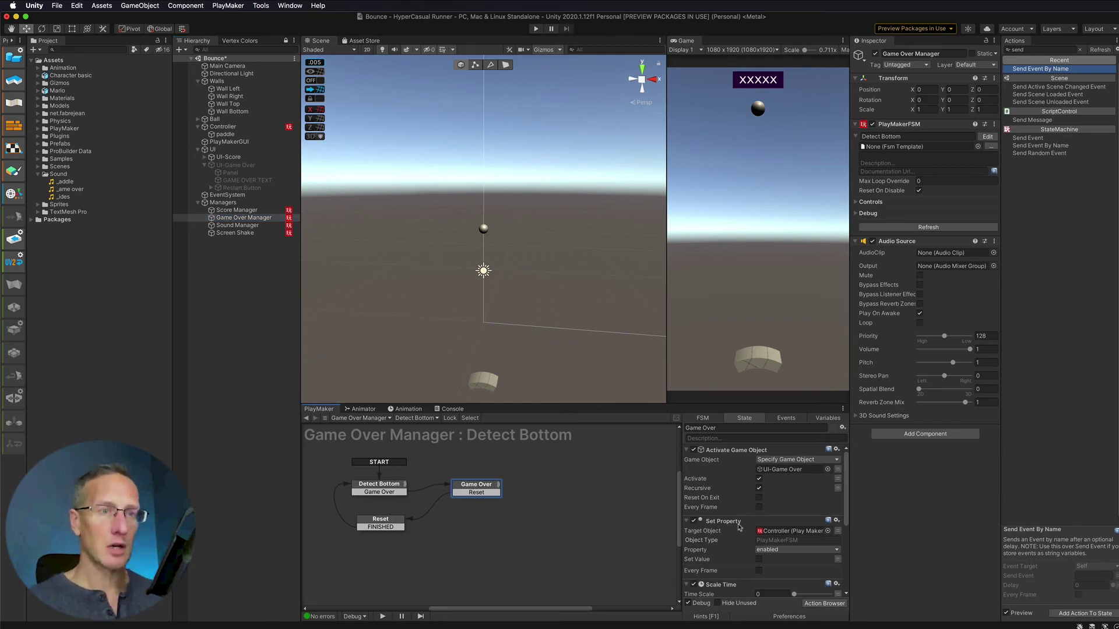
{"action": "scroll", "coordinate": [735, 529], "scroll_direction": "down", "scroll_amount": 5}
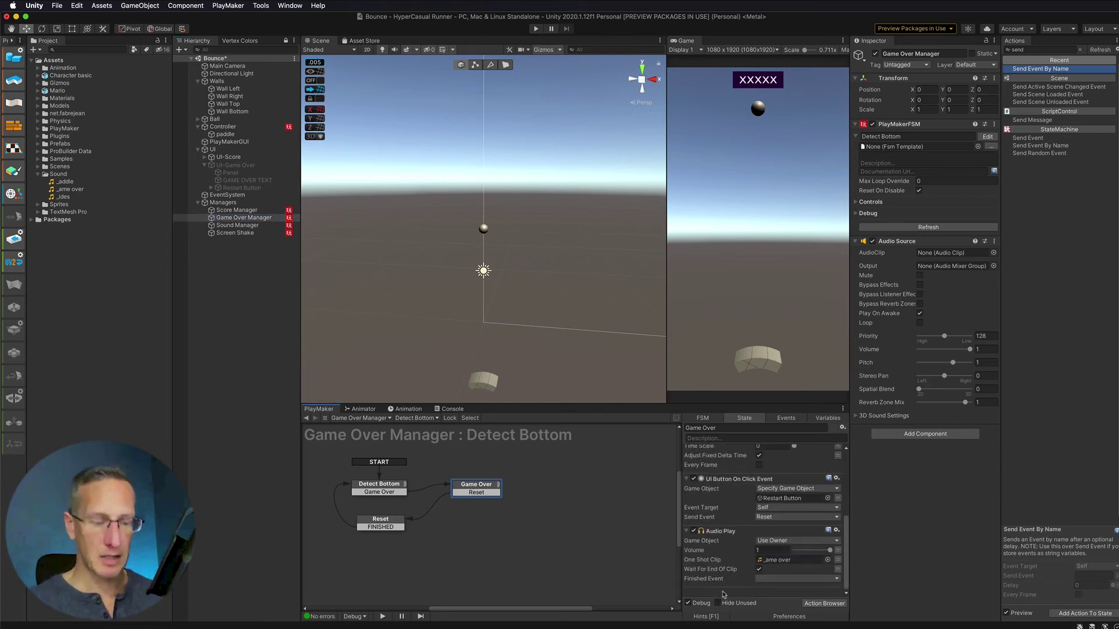
{"action": "key", "text": "ctrl+v"}
{"action": "scroll", "coordinate": [757, 559], "scroll_direction": "down", "scroll_amount": 3}
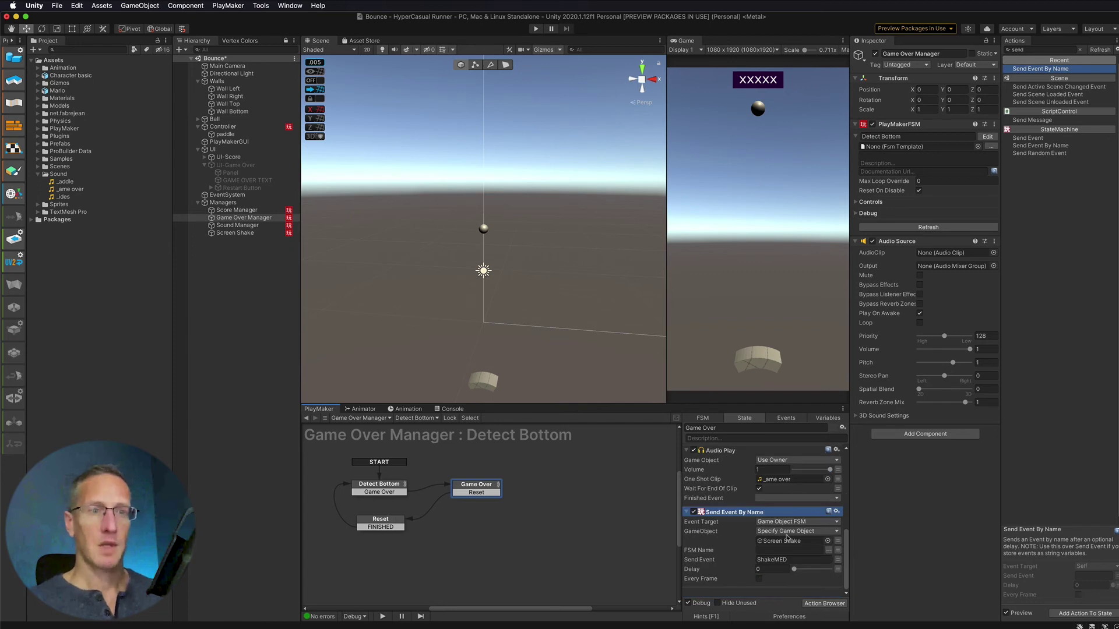
{"action": "left_click", "coordinate": [790, 560]}
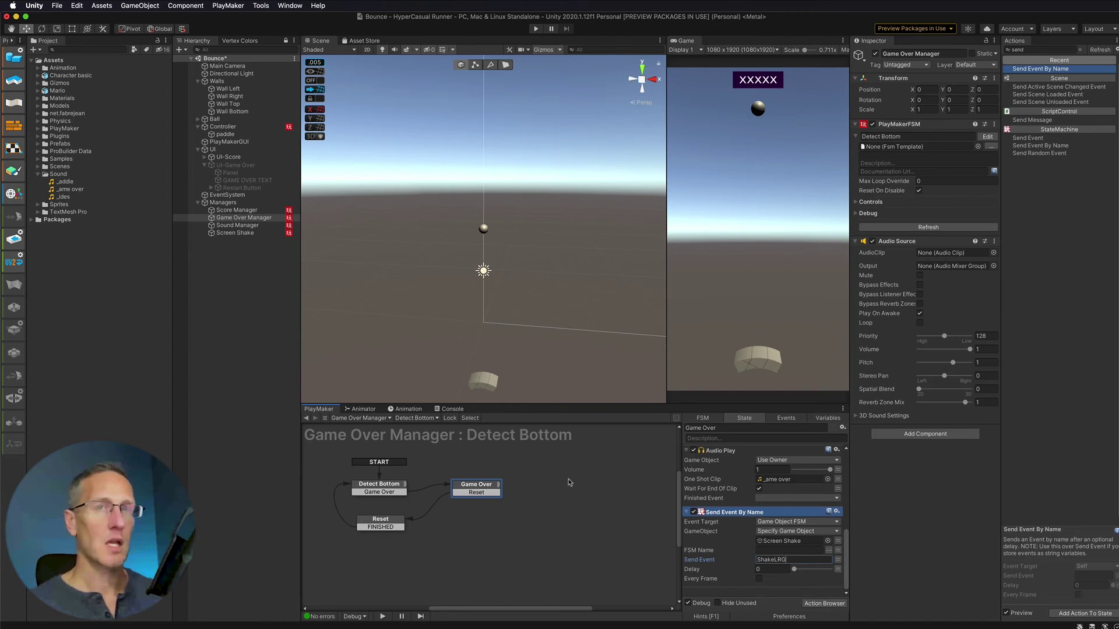
Play the game until the ball falls to game over, then hit RESTART
{"action": "left_click", "coordinate": [535, 29]}
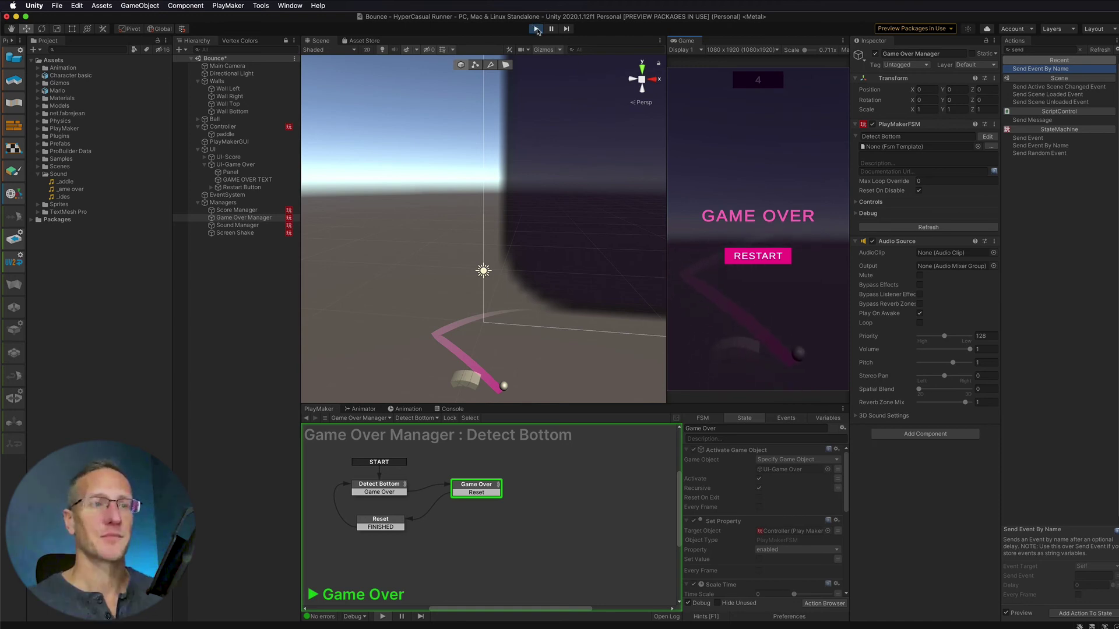
{"action": "left_click", "coordinate": [751, 257]}
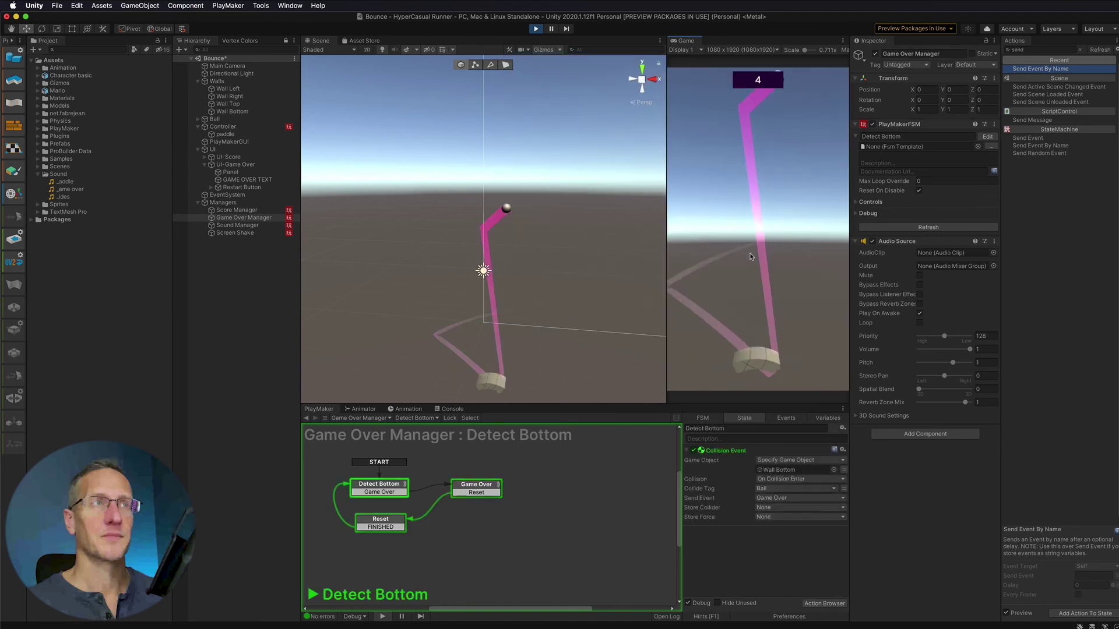